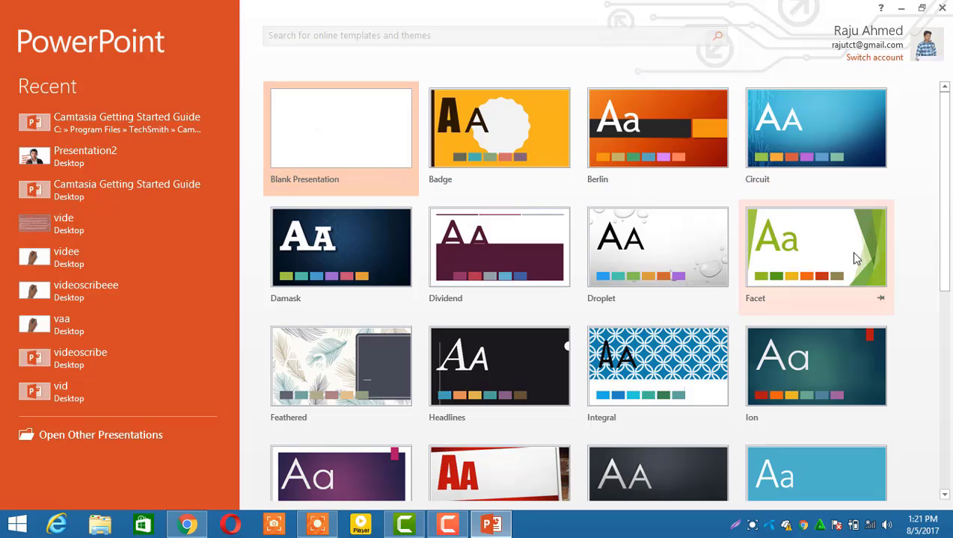
Create a new blank presentation, dismissing the Camtasia add-in welcome message on the way
click(335, 125)
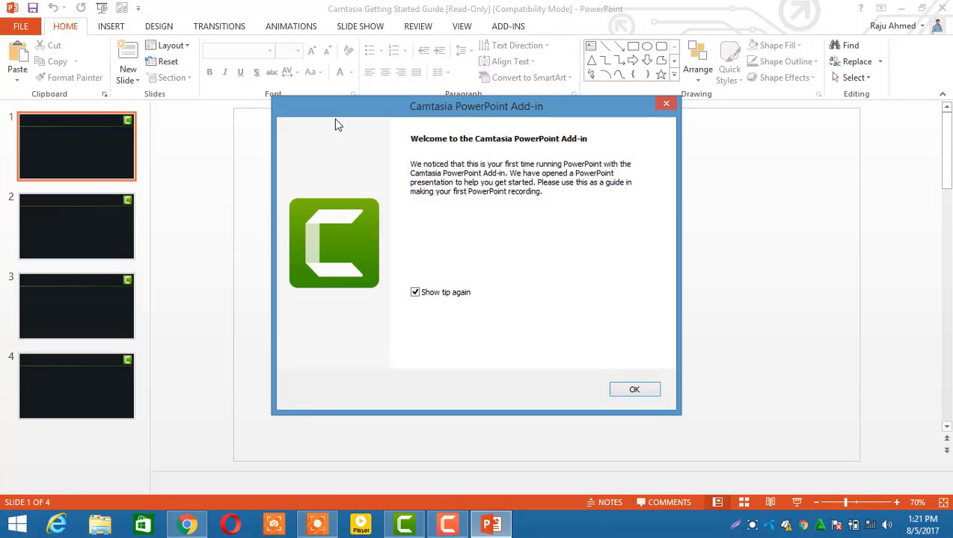
click(665, 104)
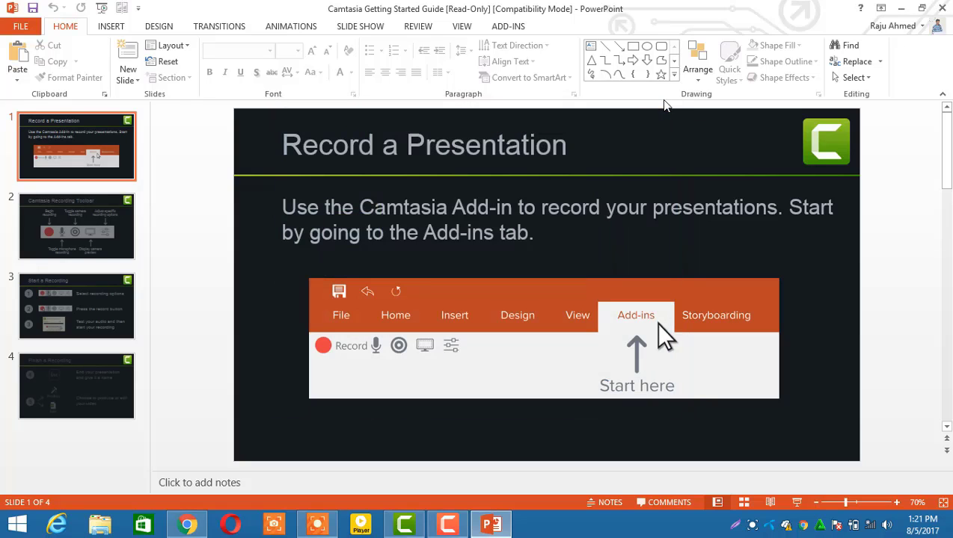
click(17, 27)
click(42, 92)
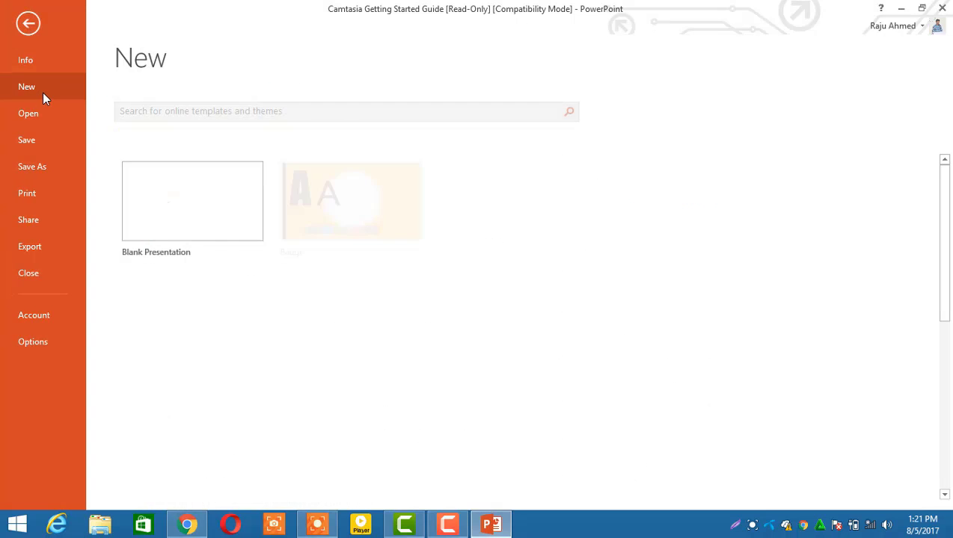
click(212, 233)
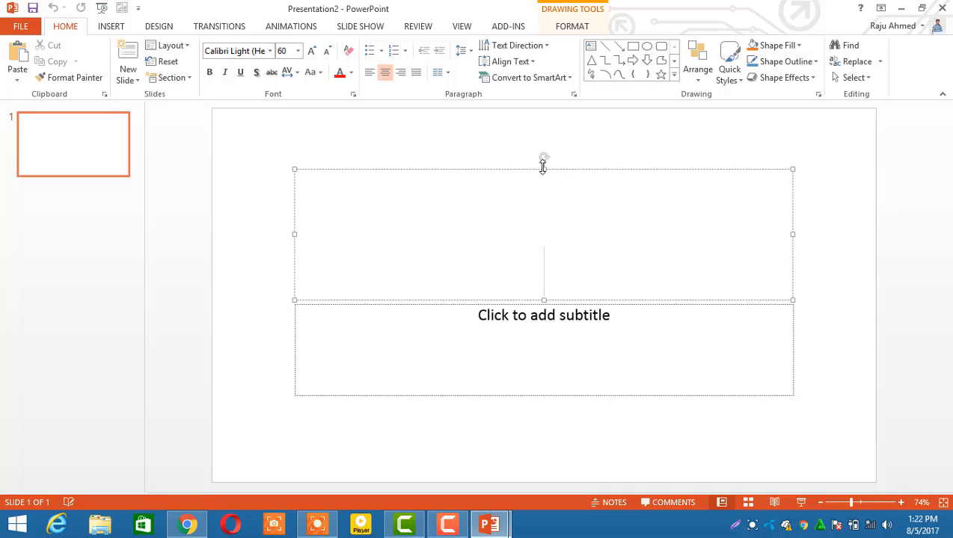
Delete the title and subtitle placeholders from the first slide
drag(543, 166, 544, 295)
key(Delete)
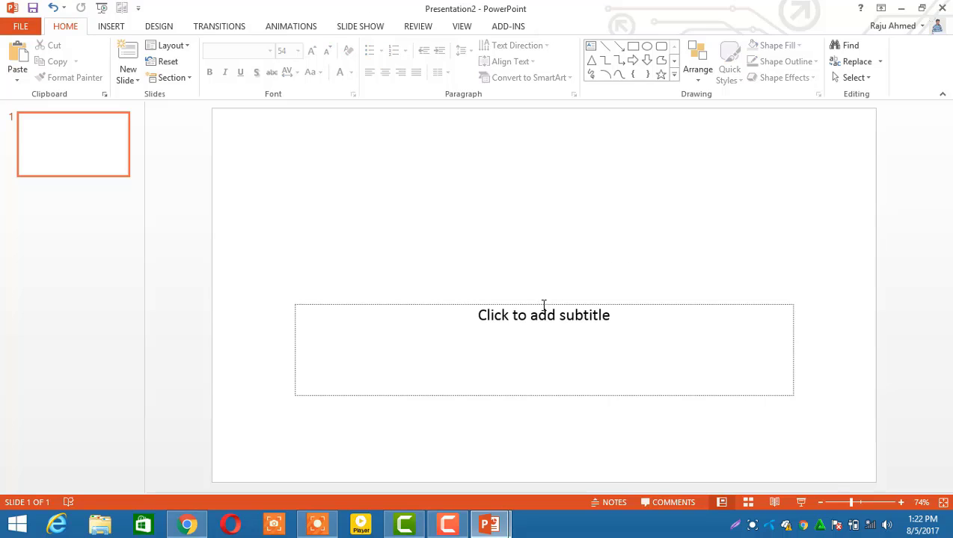
click(543, 304)
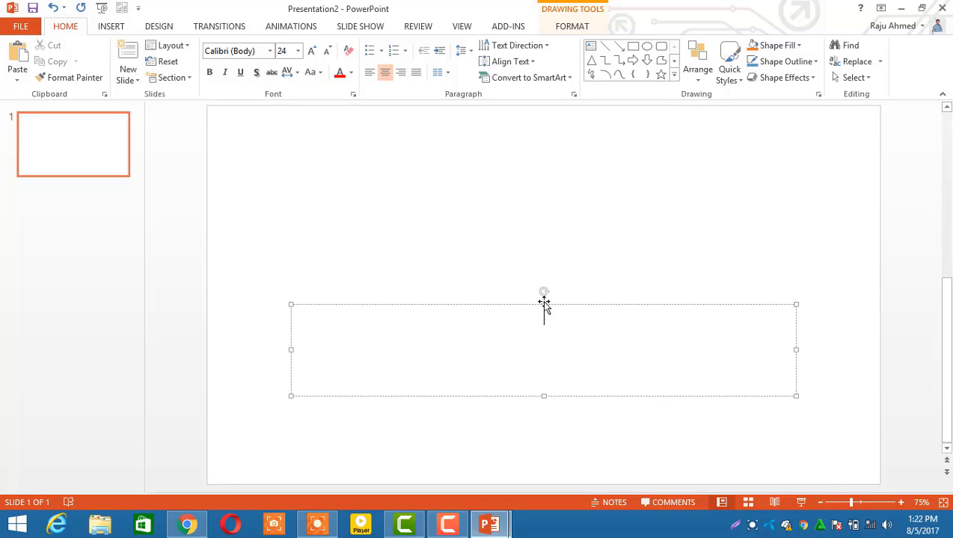
drag(544, 305, 537, 264)
drag(536, 358, 533, 267)
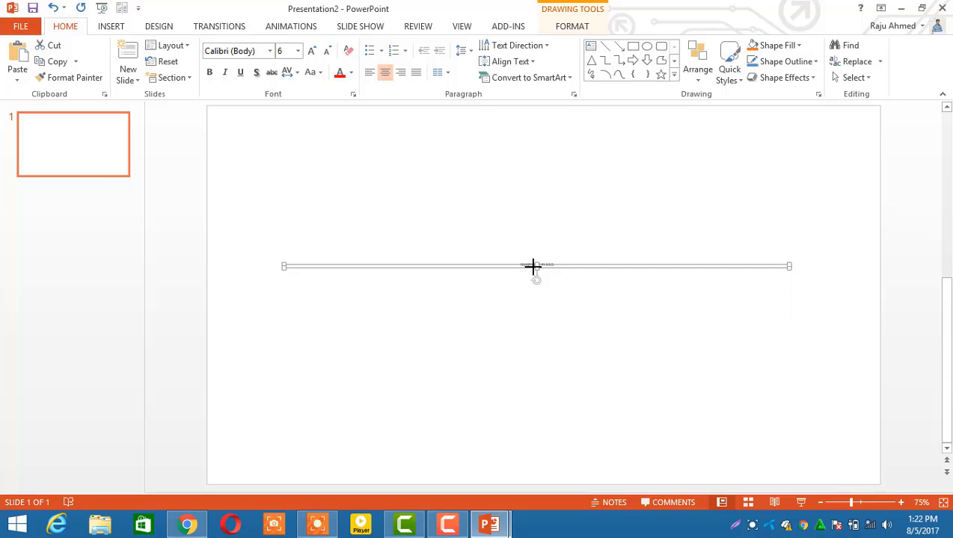
key(Delete)
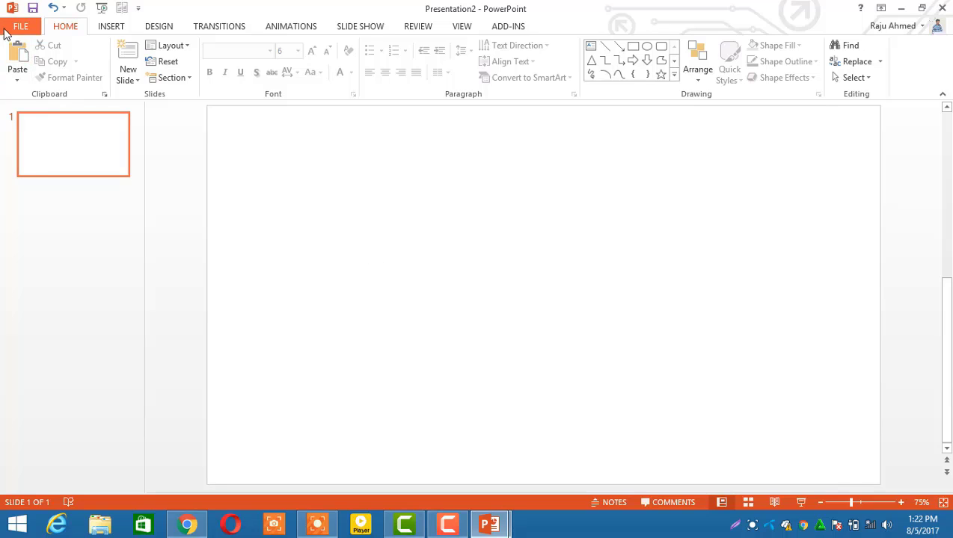
click(111, 27)
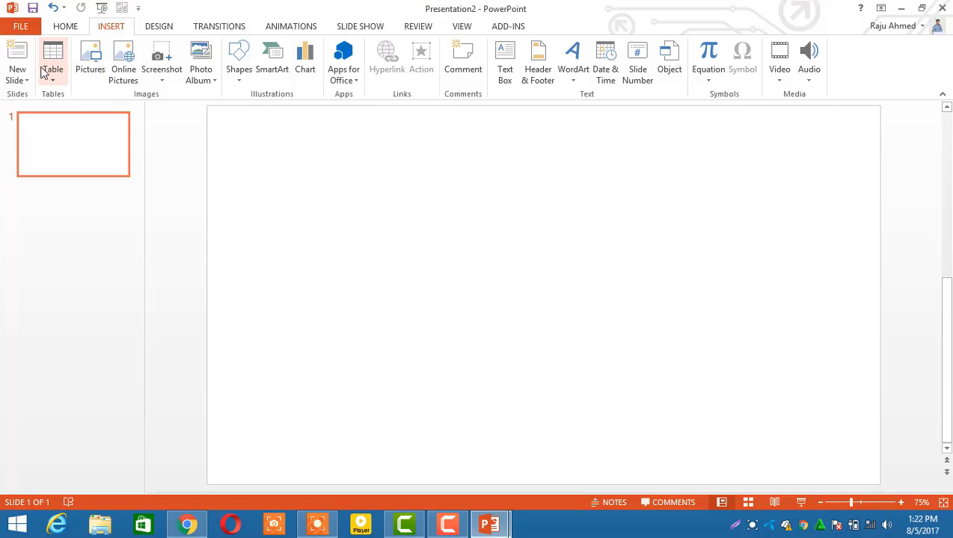
click(91, 63)
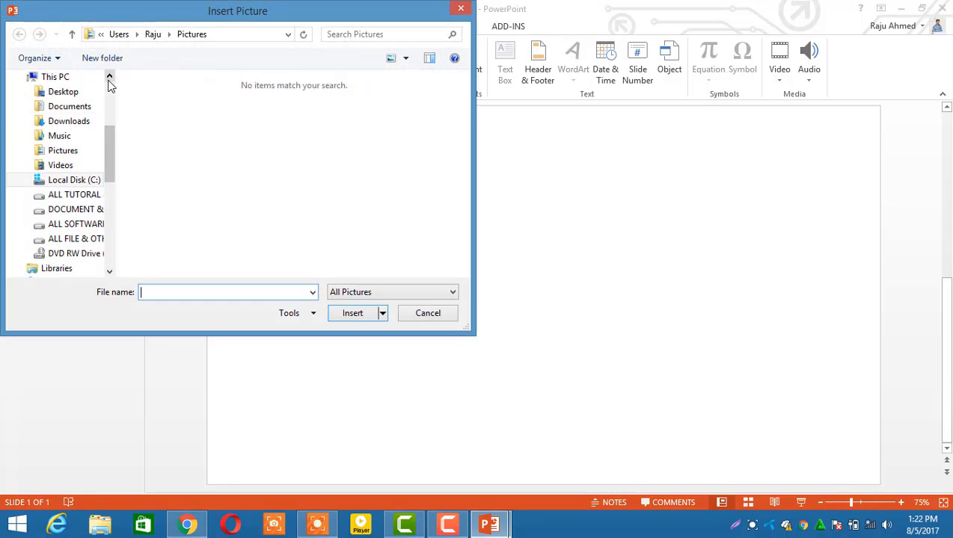
drag(109, 80, 108, 81)
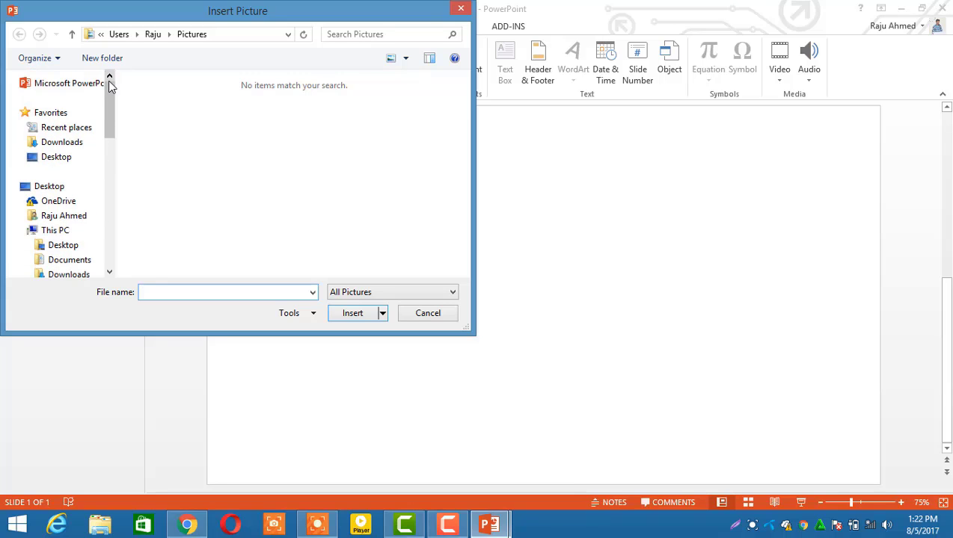
click(68, 159)
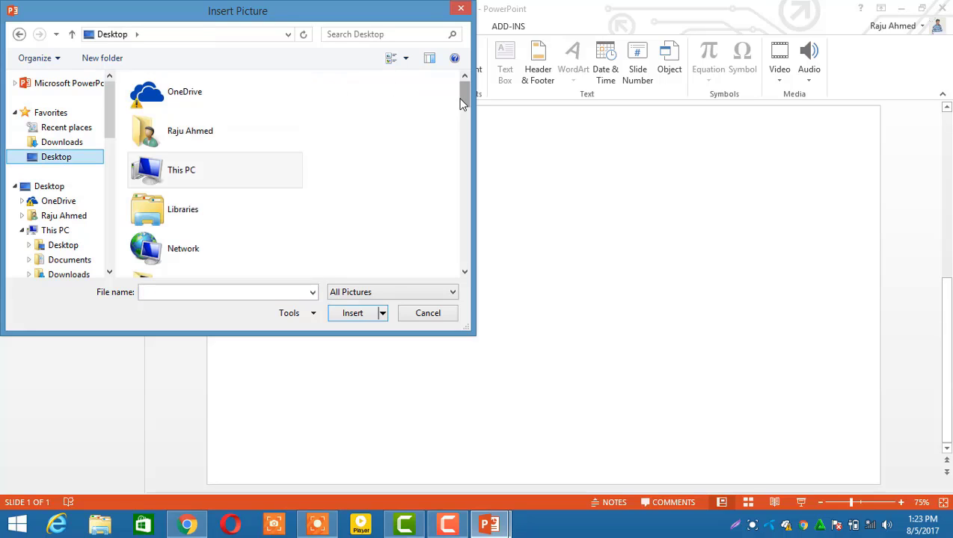
drag(463, 105, 458, 213)
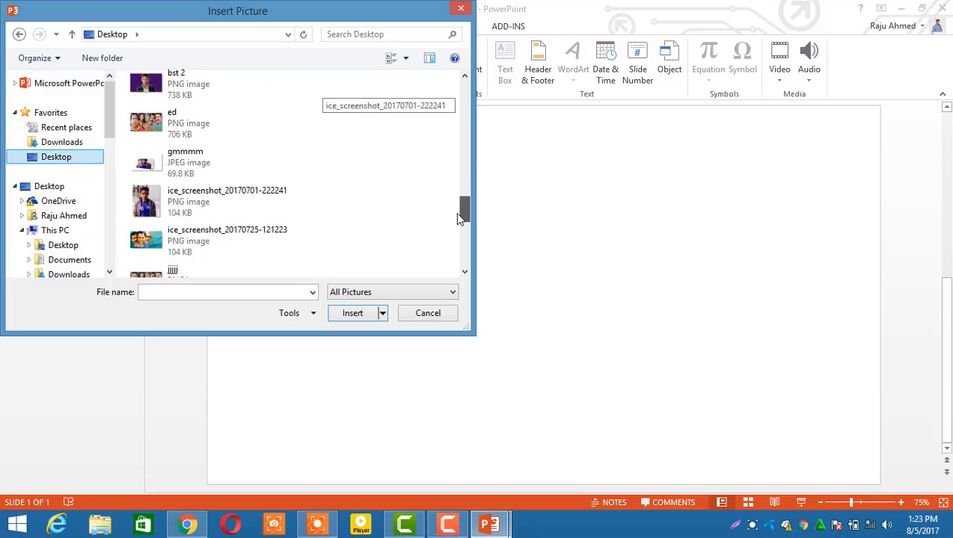
double_click(178, 212)
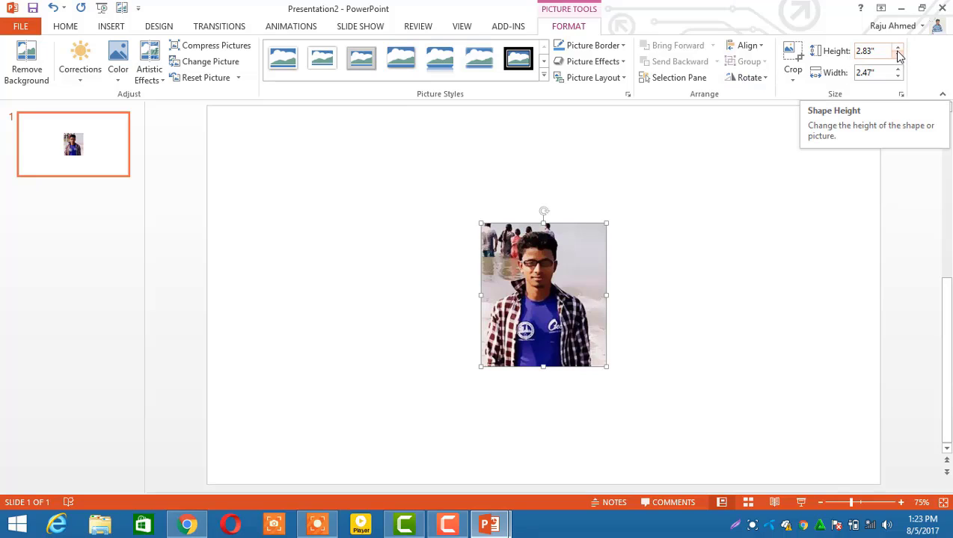
Enlarge the inserted picture proportionally to 5.28" high and 4.6" wide
drag(898, 49, 898, 75)
click(898, 76)
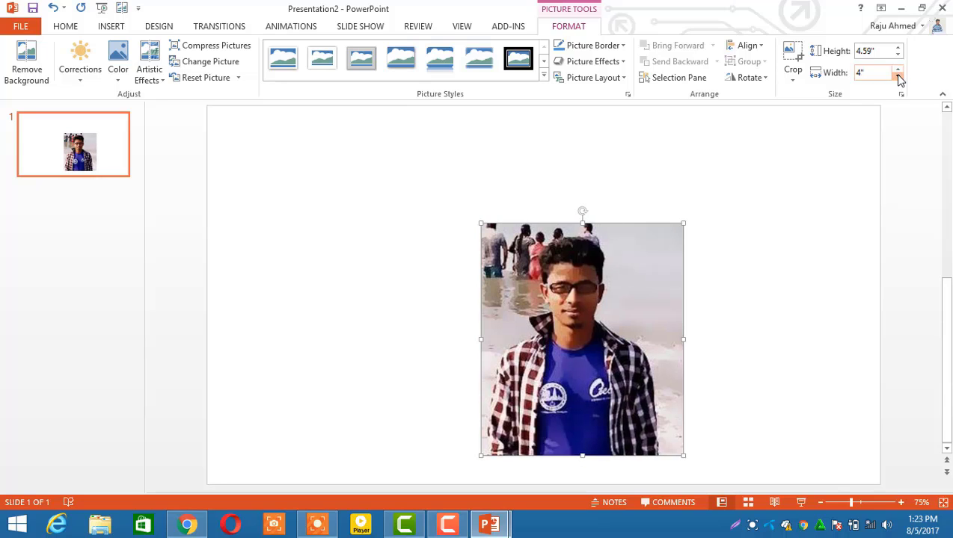
drag(899, 73, 899, 74)
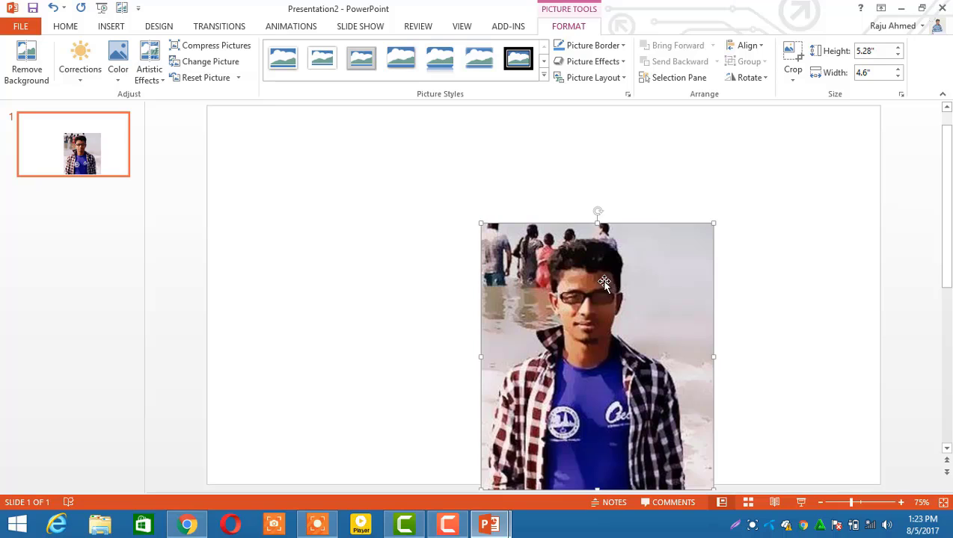
Move the picture up toward the slide's upper middle and stretch it to about 6.04" high by 8.15" wide
drag(602, 278, 546, 207)
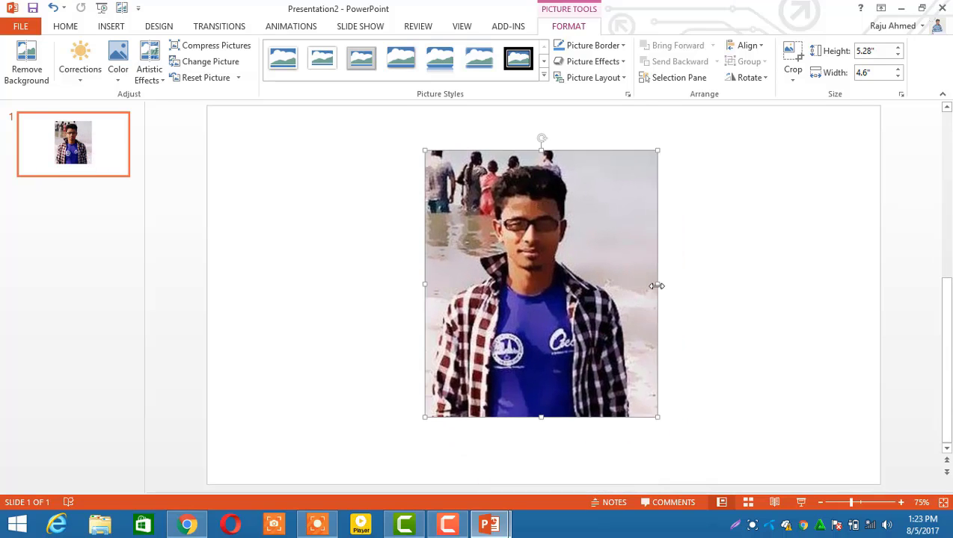
drag(657, 282, 711, 284)
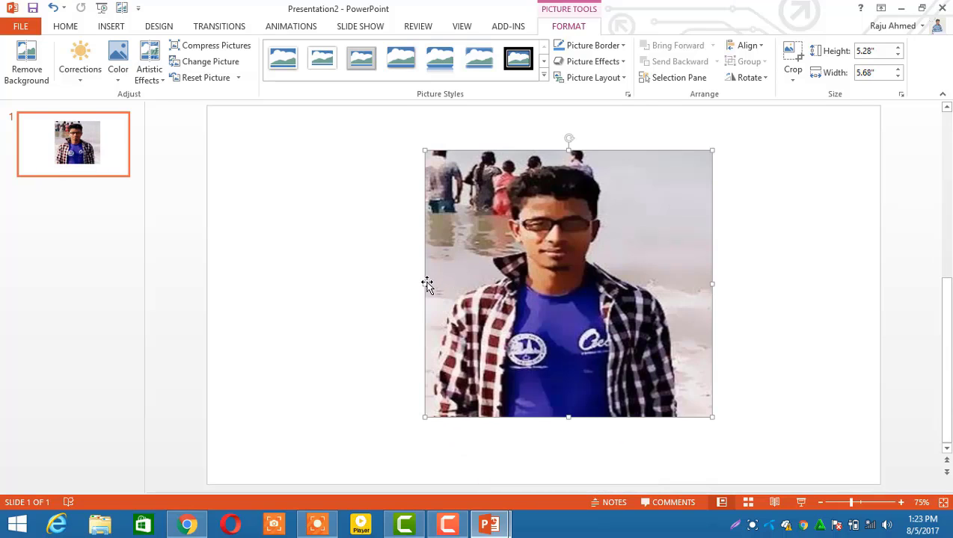
drag(426, 283, 350, 273)
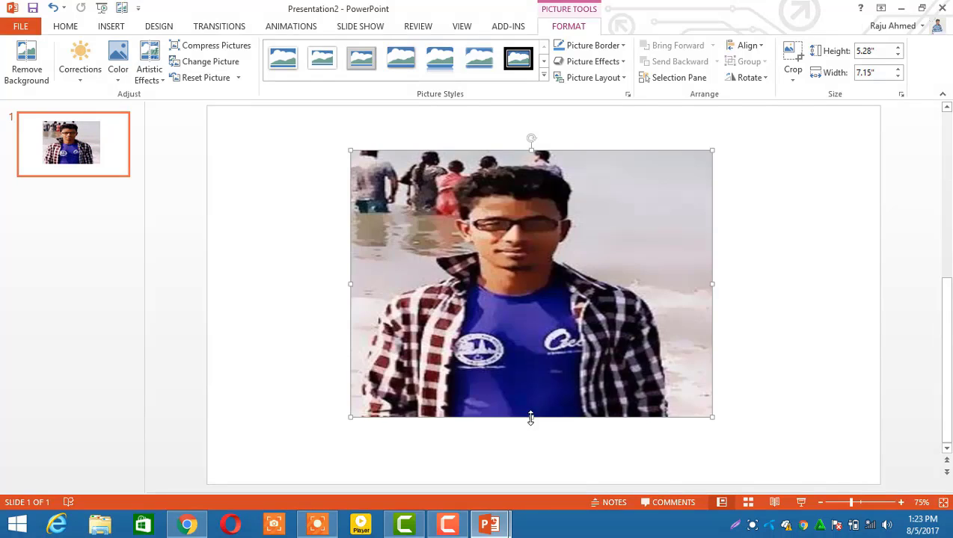
drag(529, 417, 535, 454)
mouse_move(518, 376)
mouse_down()
mouse_move(490, 347)
mouse_move(511, 380)
mouse_up()
drag(339, 302, 288, 299)
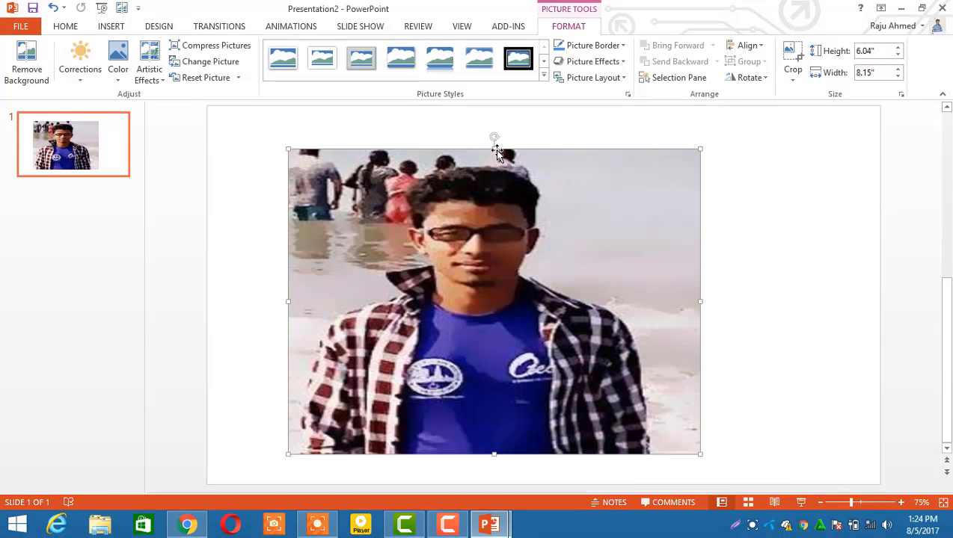
Stretch the picture further to about 6.56" high by 8.42" wide and nudge it slightly upward on the slide
drag(495, 147, 494, 136)
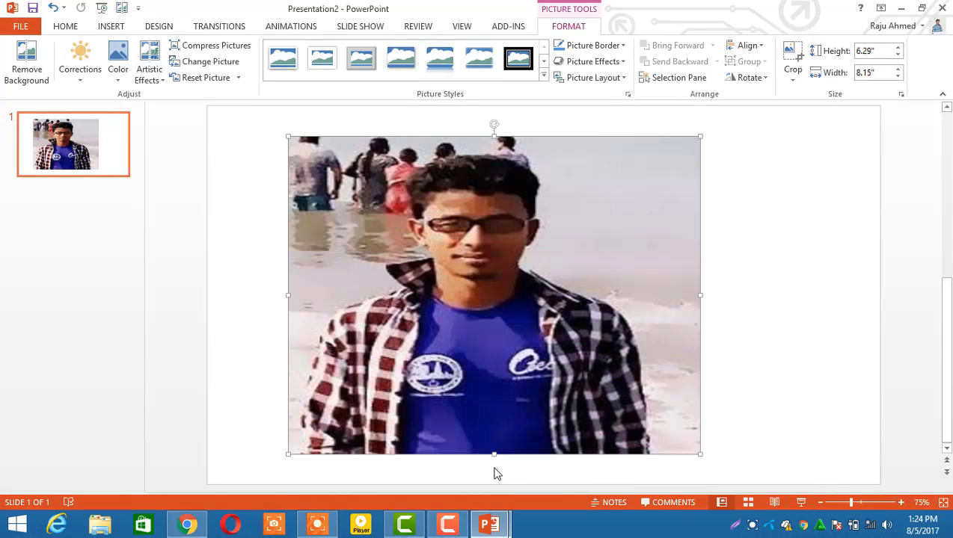
drag(493, 454, 494, 467)
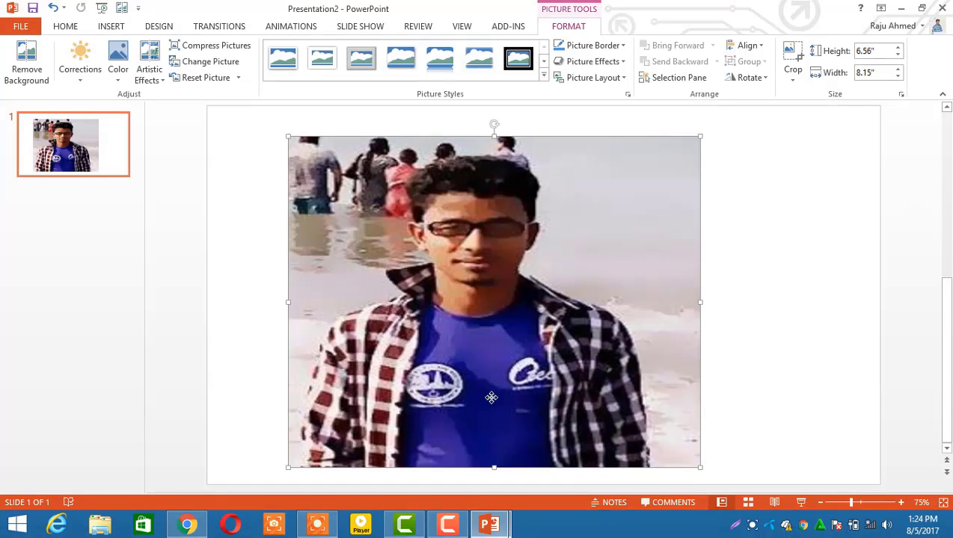
drag(489, 398, 494, 393)
drag(294, 290, 282, 290)
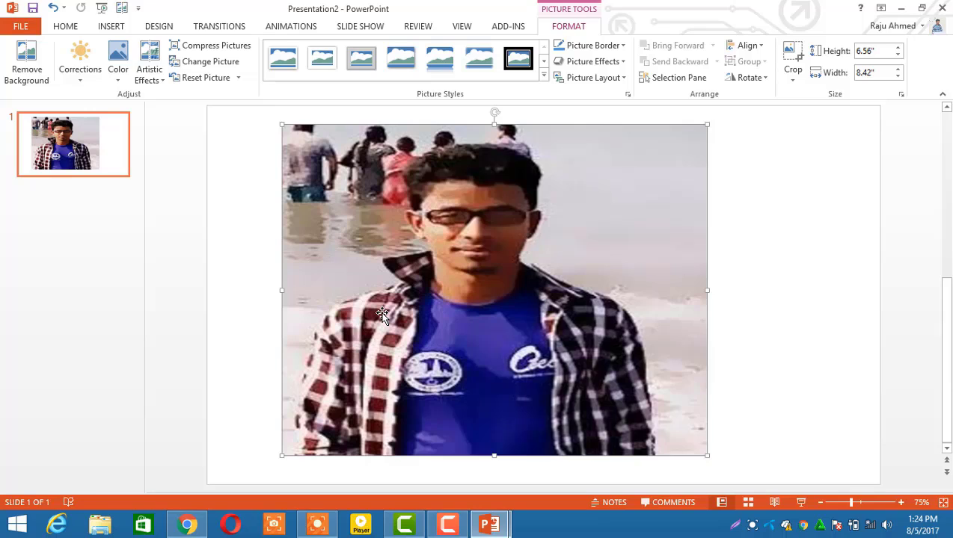
click(64, 320)
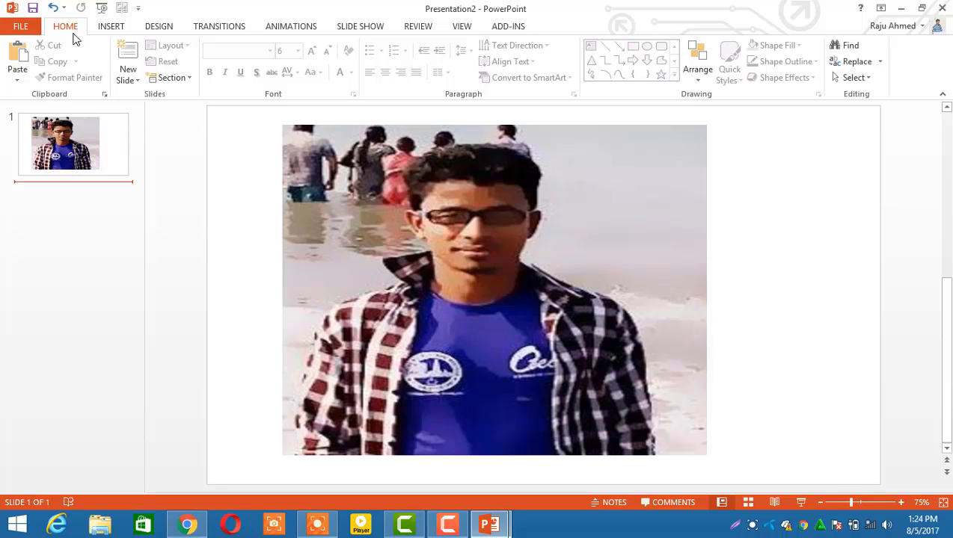
key(super+c)
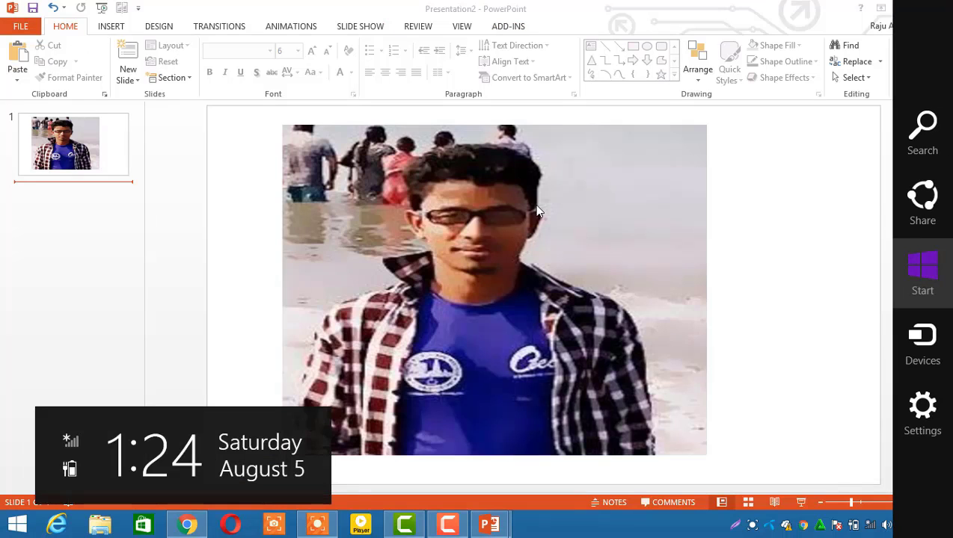
click(189, 245)
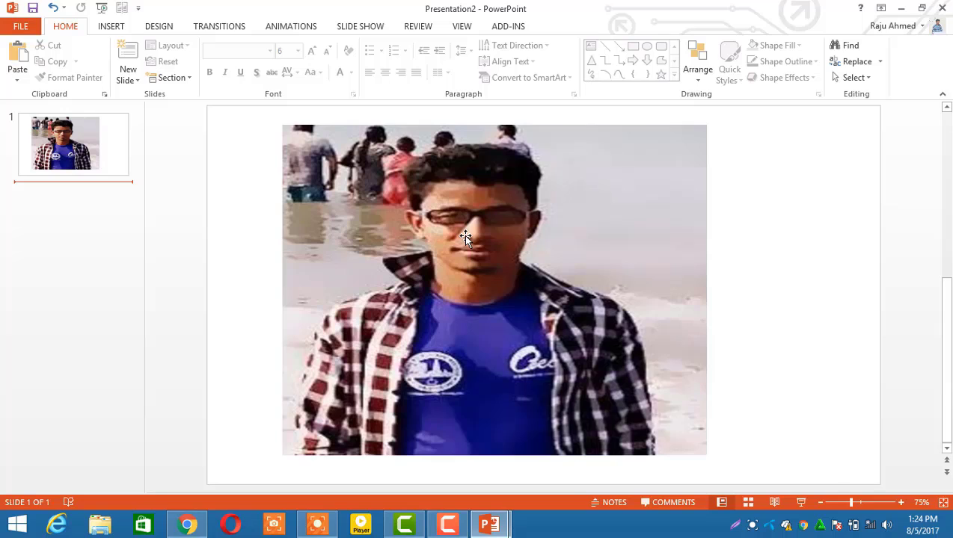
Start Remove Background on the picture and extend the removal frame to the picture's edges on all four sides
click(464, 236)
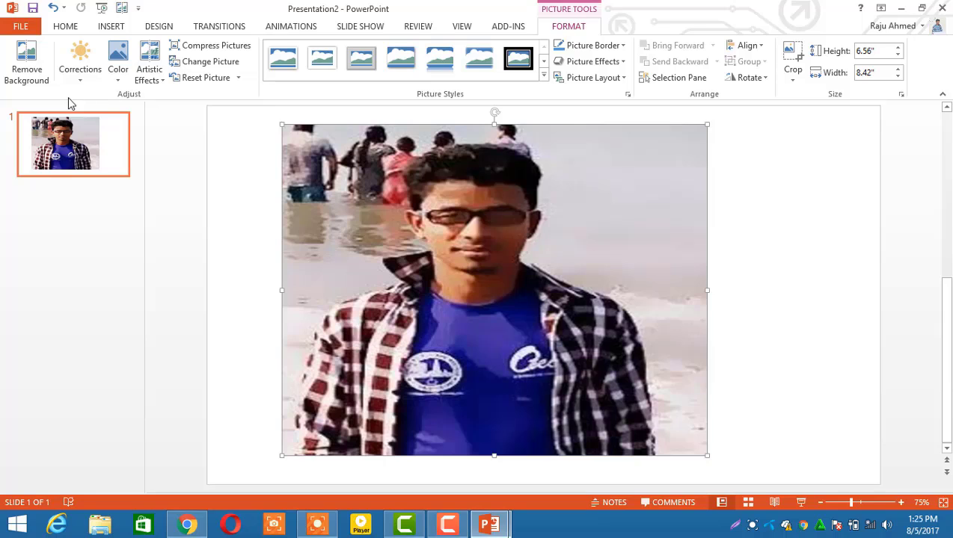
click(34, 69)
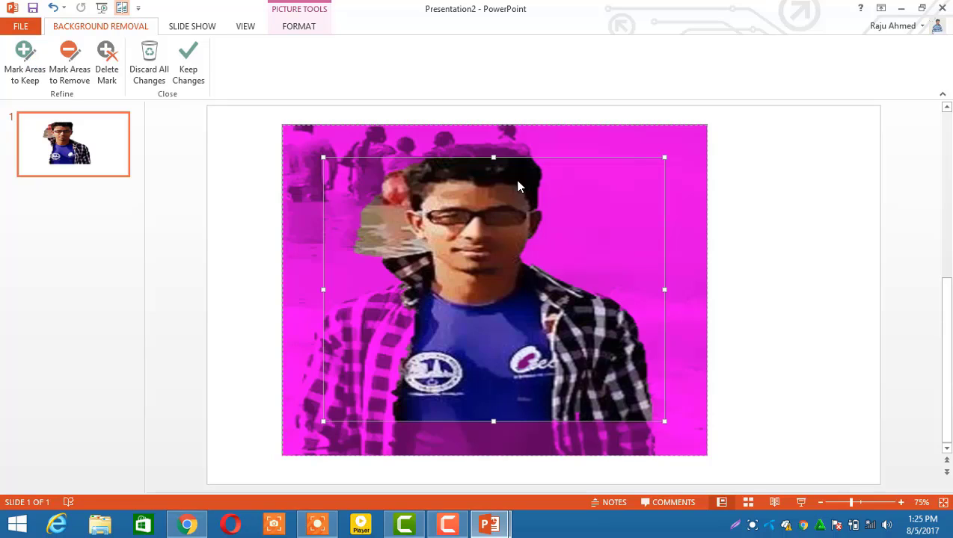
drag(492, 157, 491, 126)
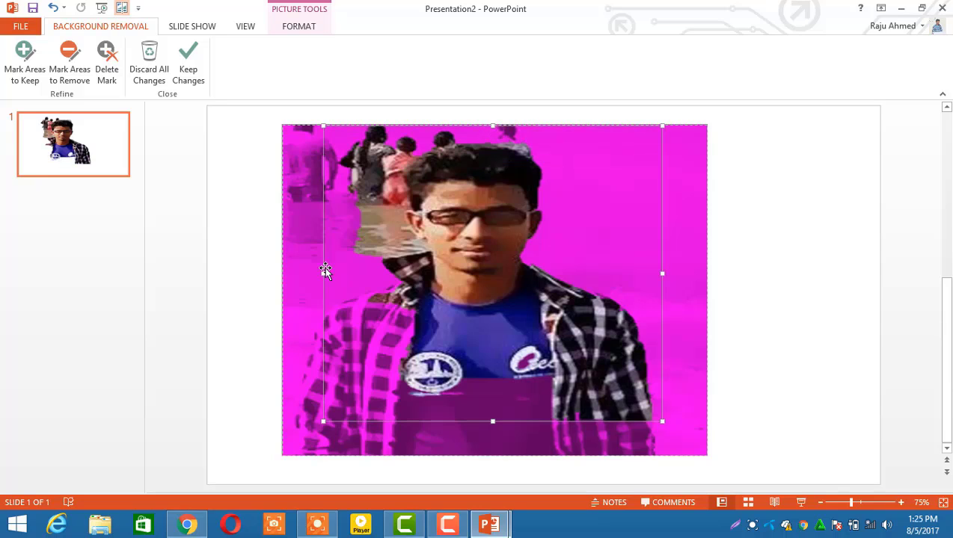
drag(322, 272, 281, 282)
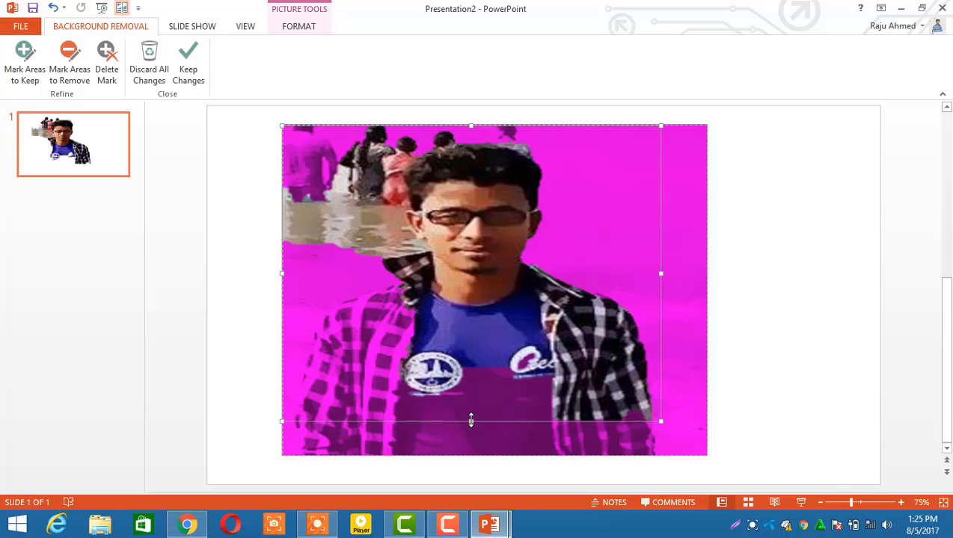
drag(470, 421, 471, 453)
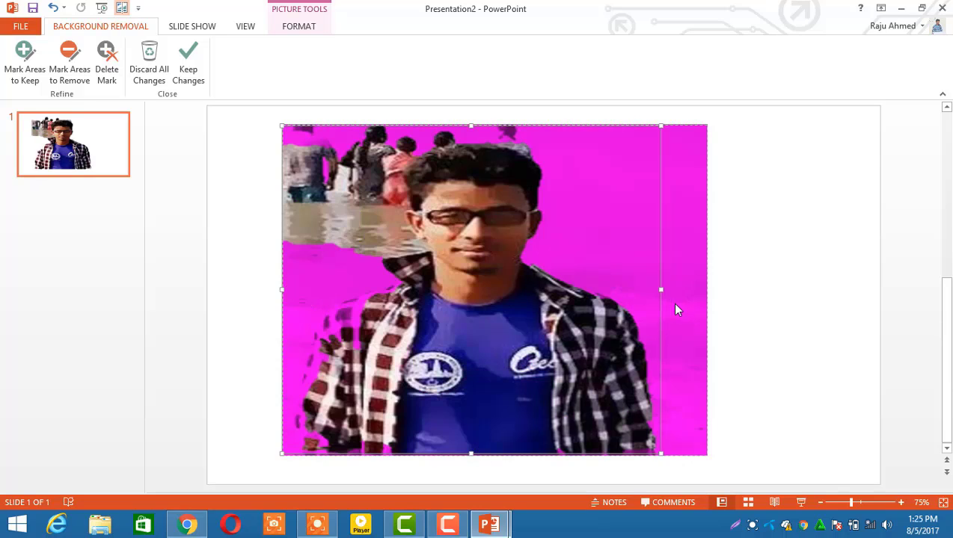
drag(661, 291, 702, 297)
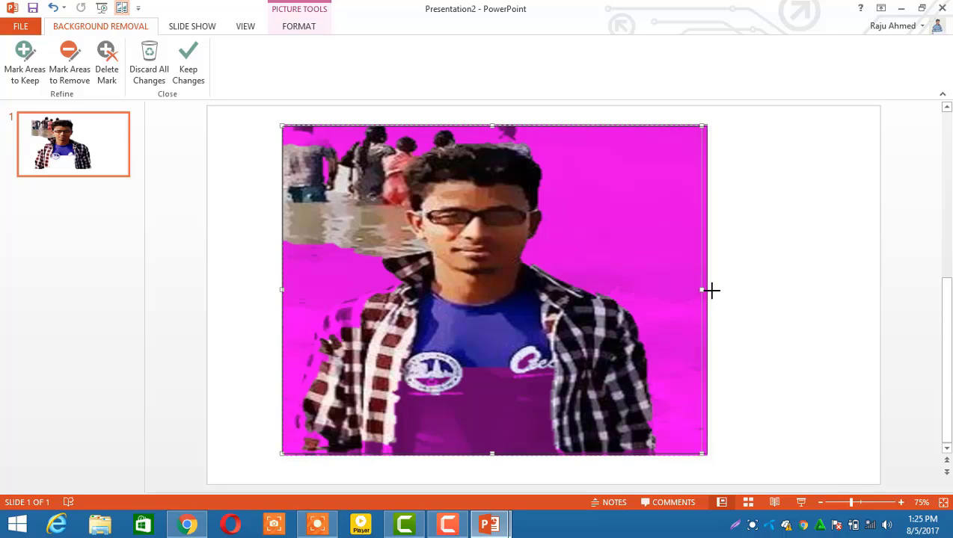
drag(711, 290, 708, 291)
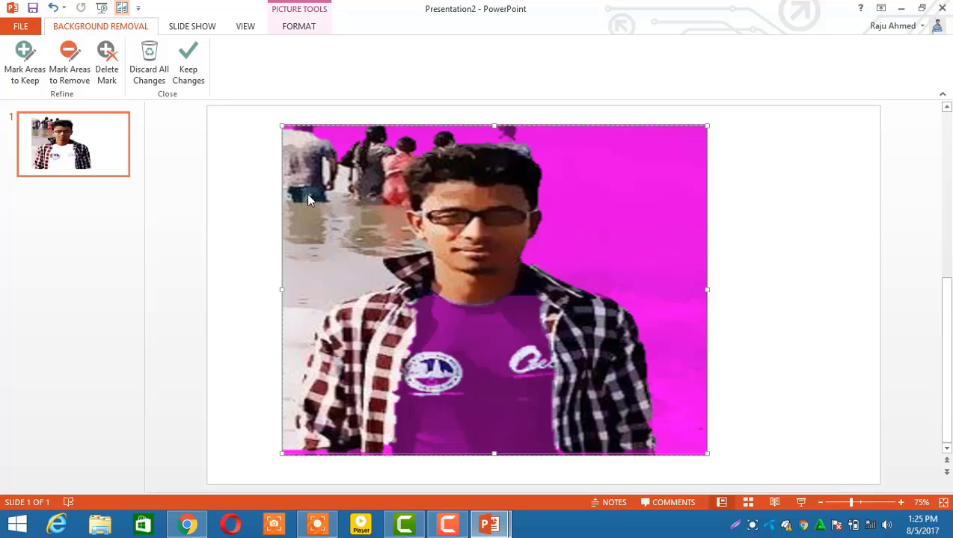
Mark areas to keep along the outer edge of the picture's left sleeve, up over the shoulder to the raised collar
click(26, 60)
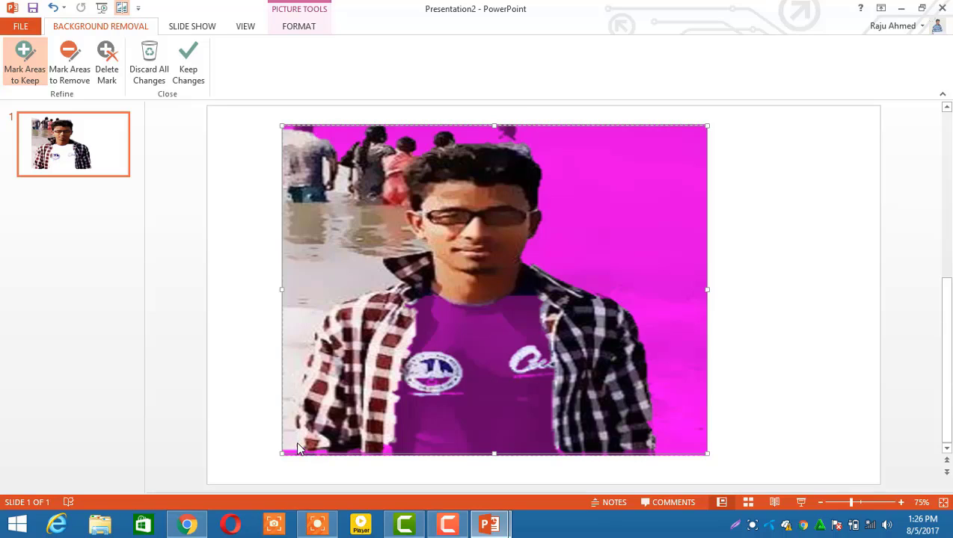
drag(297, 437, 297, 393)
drag(298, 386, 310, 343)
drag(311, 338, 330, 308)
drag(355, 302, 366, 294)
drag(401, 287, 407, 274)
click(392, 270)
click(407, 257)
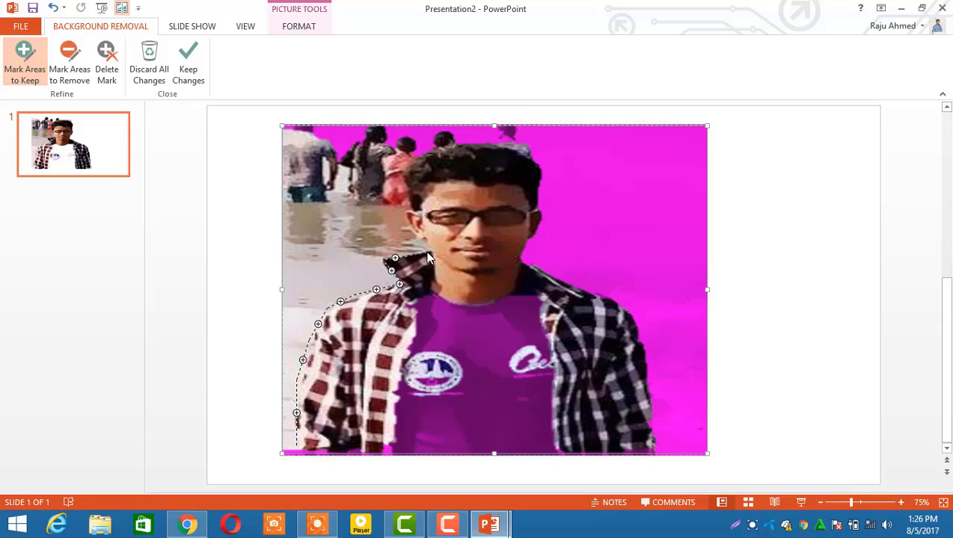
Continue the keep marks from the collar's top edge up the neck, ear and left side of the face to the hair
drag(405, 252, 430, 256)
click(422, 240)
click(413, 232)
click(403, 213)
click(414, 209)
click(410, 196)
click(404, 176)
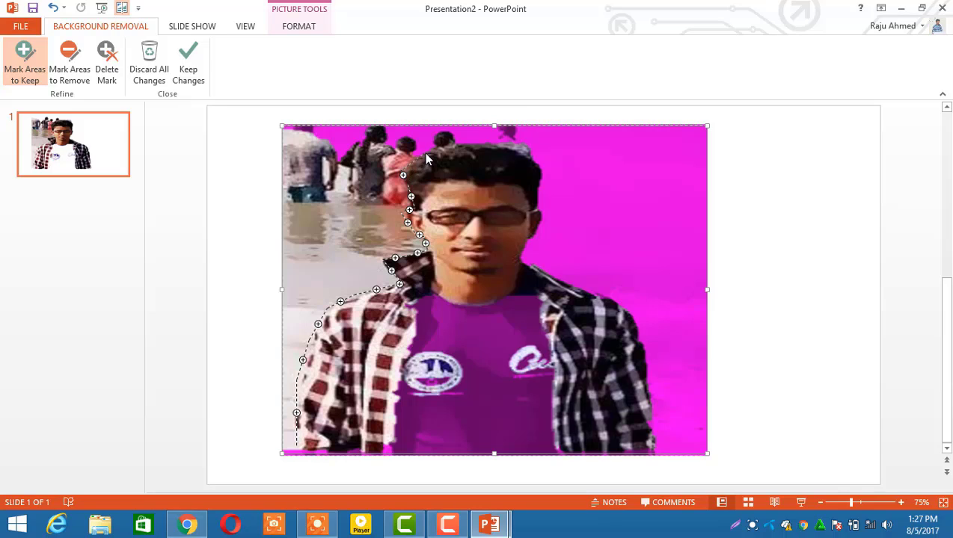
Mark the top of the hair to keep, continuing around to the right temple
click(413, 159)
drag(471, 145, 473, 144)
drag(497, 149, 500, 151)
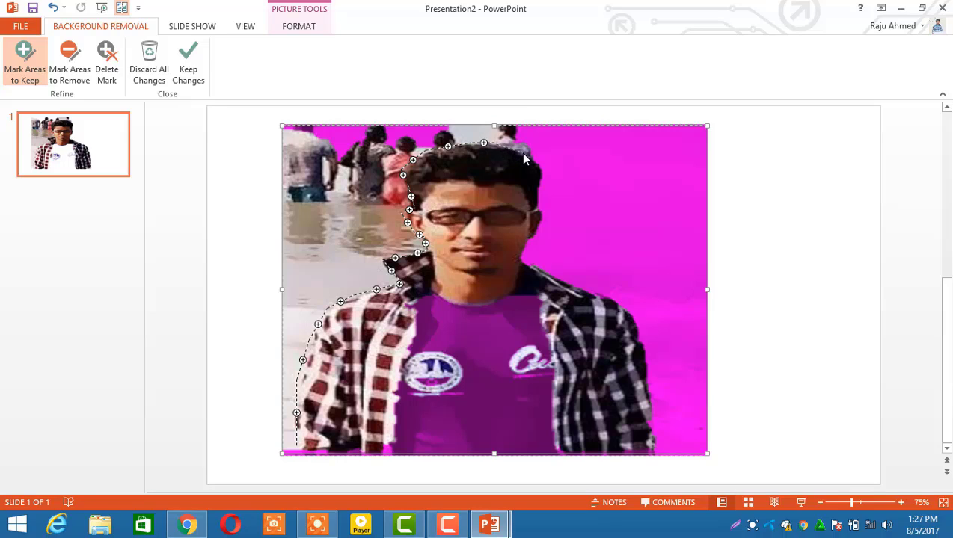
drag(524, 157, 526, 156)
click(541, 172)
click(539, 180)
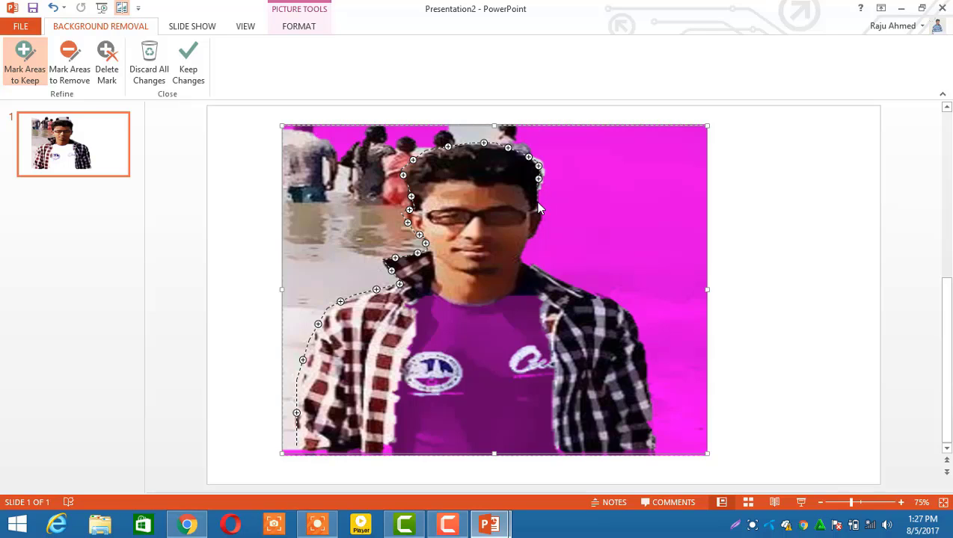
click(536, 194)
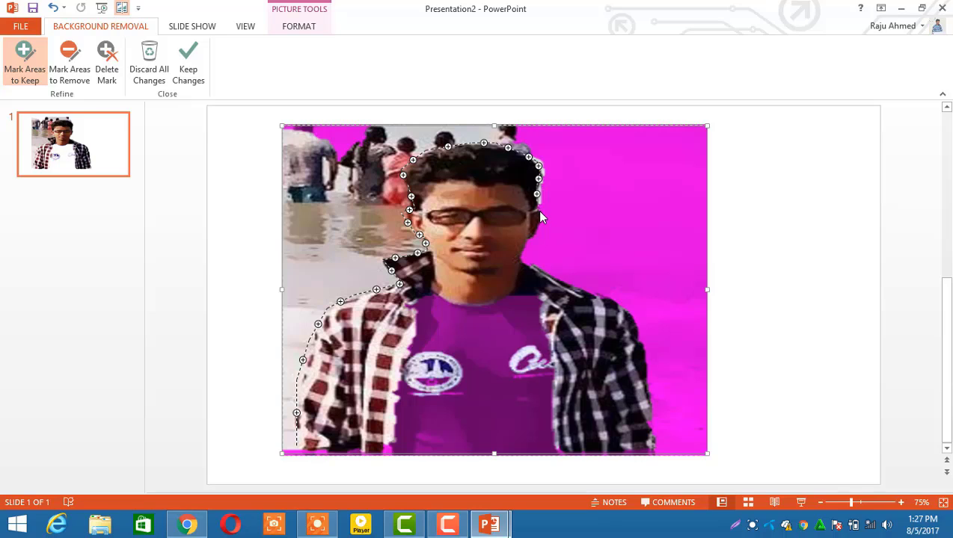
Add keep marks down the right ear, jaw and neck to the shirt collar
click(538, 208)
click(536, 227)
click(530, 235)
click(522, 245)
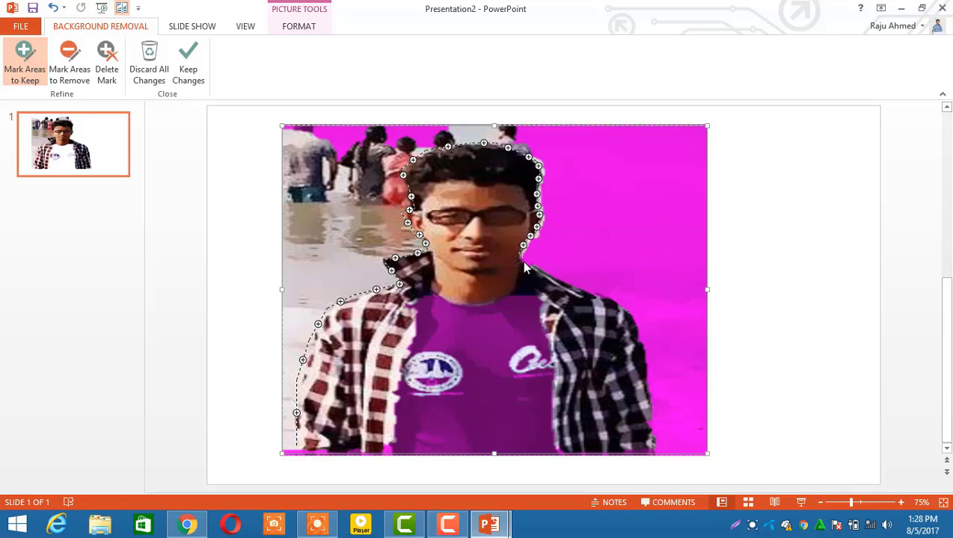
click(522, 259)
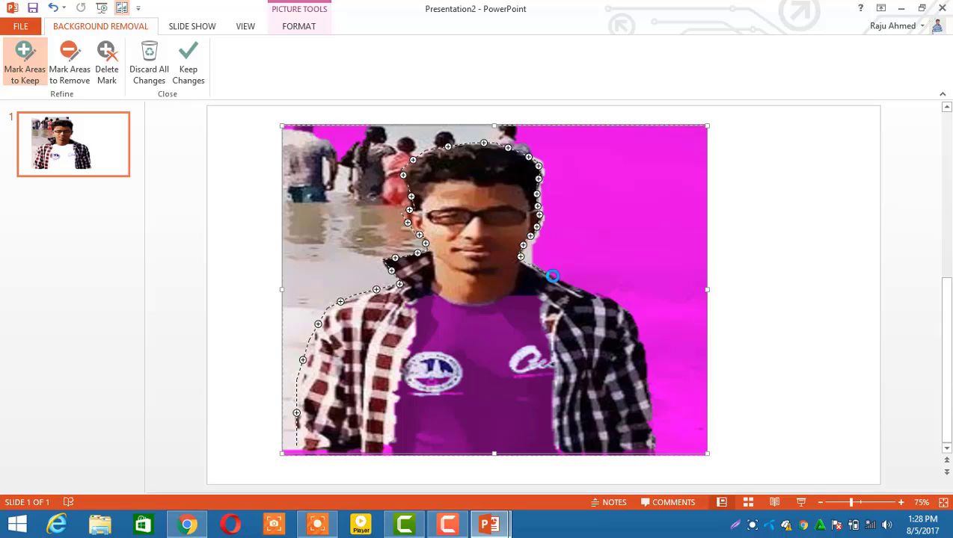
Mark the right shoulder and the outer edge of the right sleeve to keep, down to the picture's bottom edge
drag(552, 276, 629, 314)
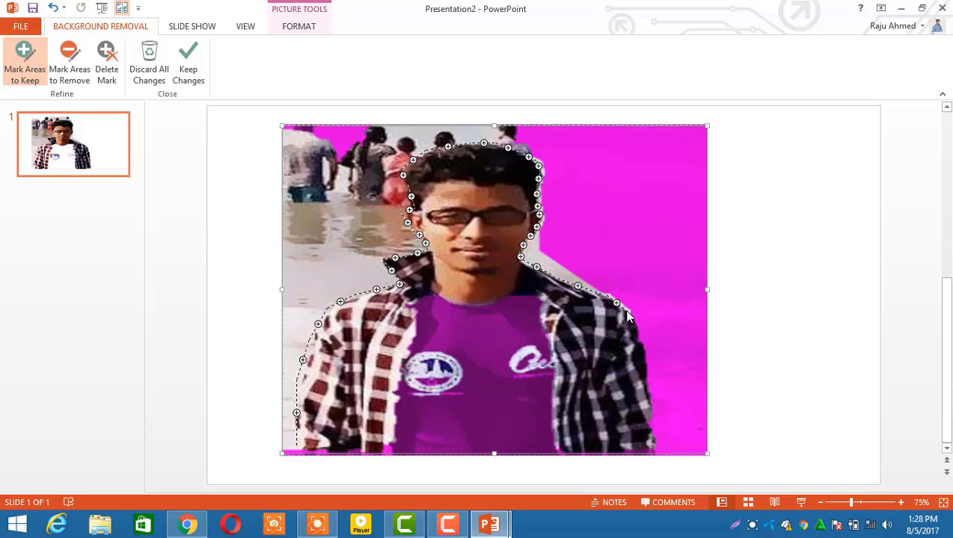
click(641, 349)
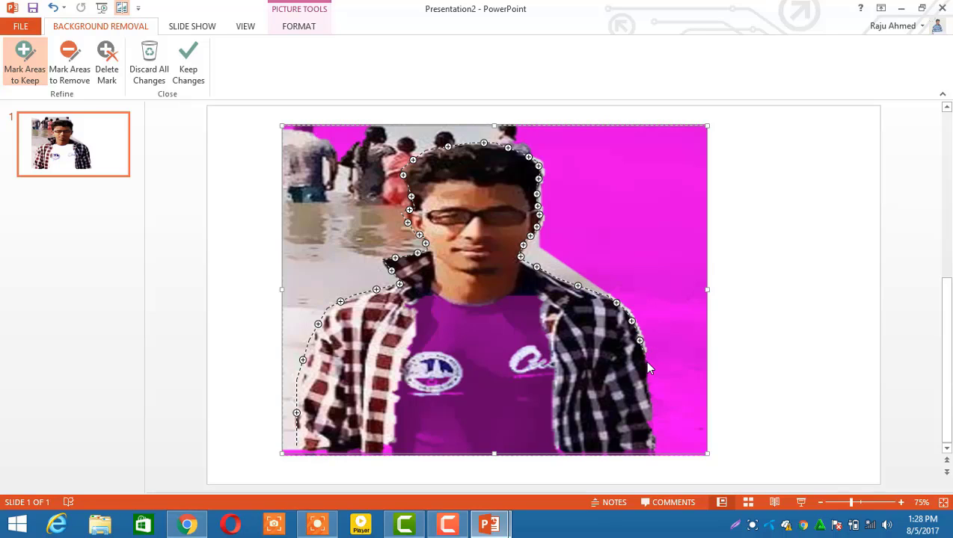
click(649, 404)
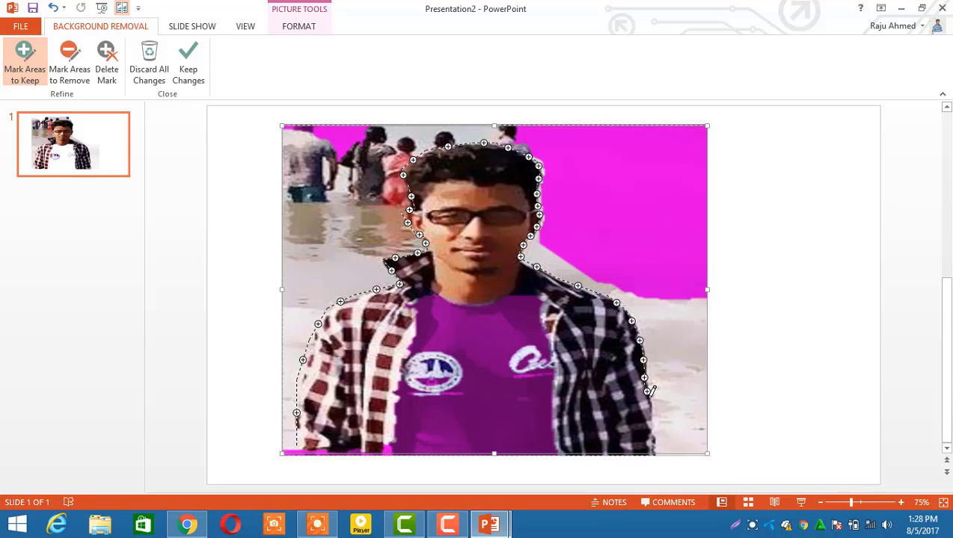
click(655, 454)
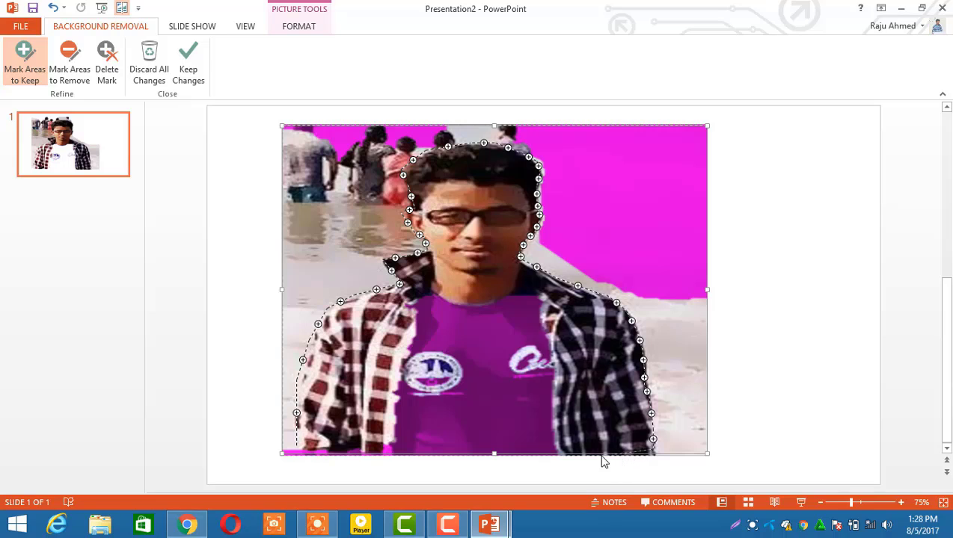
Close the keep outline along the picture's bottom edge and mark the removed patches of the left shirt front to keep
drag(559, 458, 294, 453)
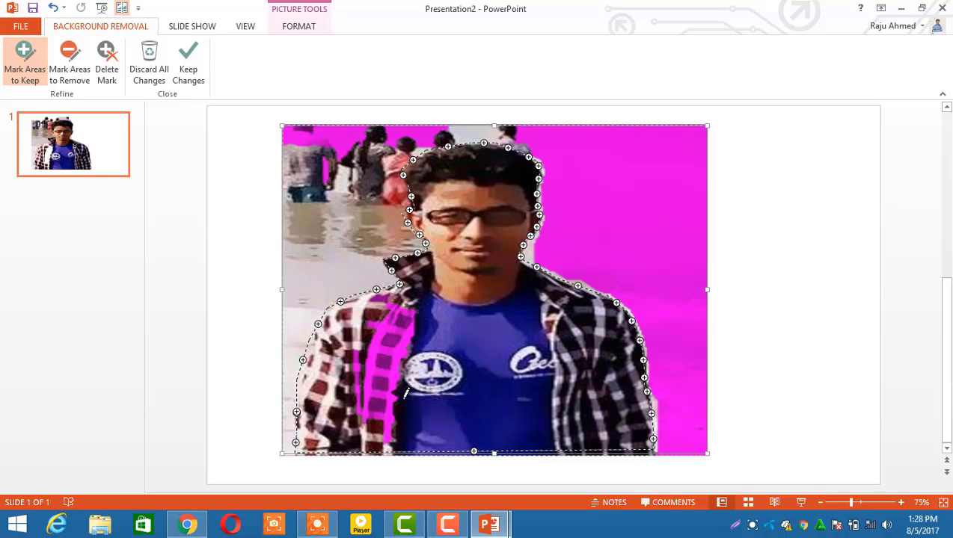
click(394, 327)
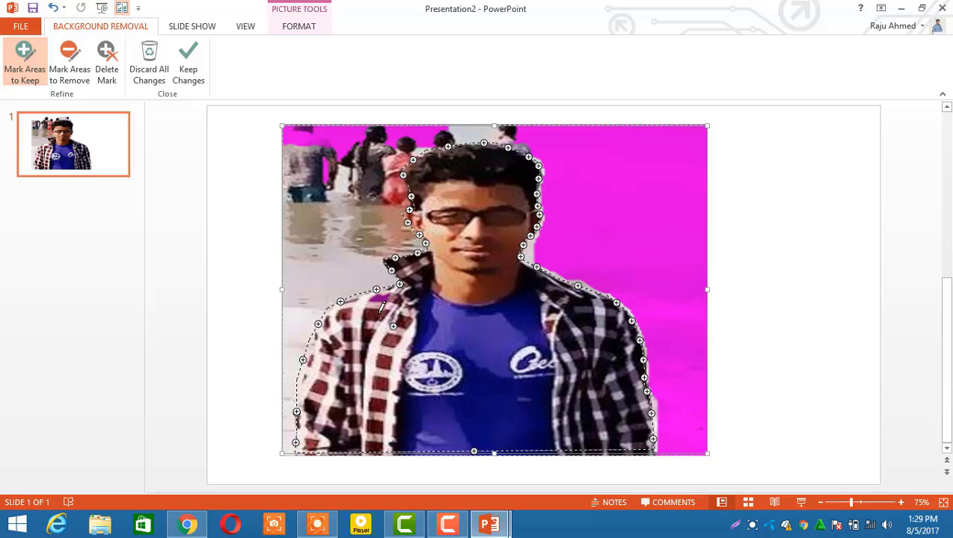
click(377, 301)
Mark the water and the bathers behind the person's left side as areas to remove, up to the neck and ear
click(74, 67)
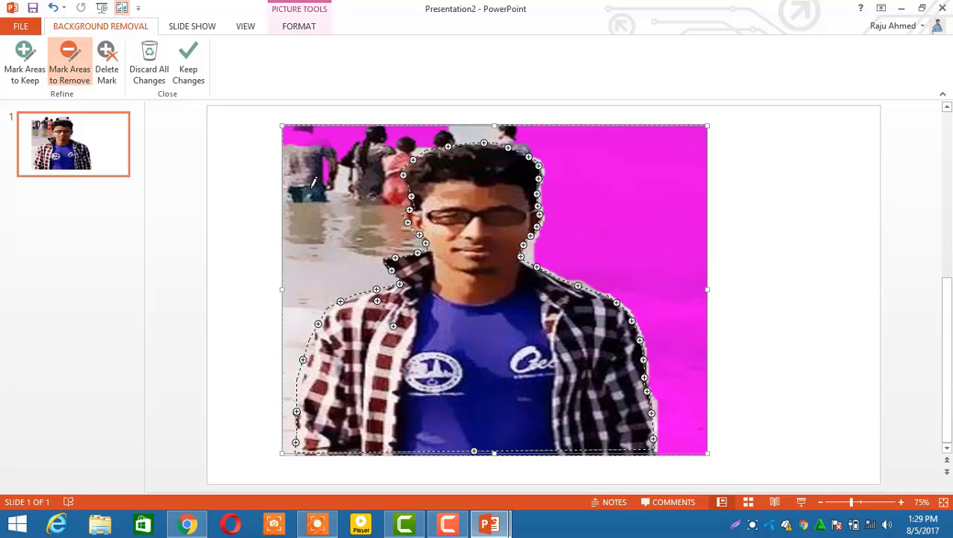
click(356, 209)
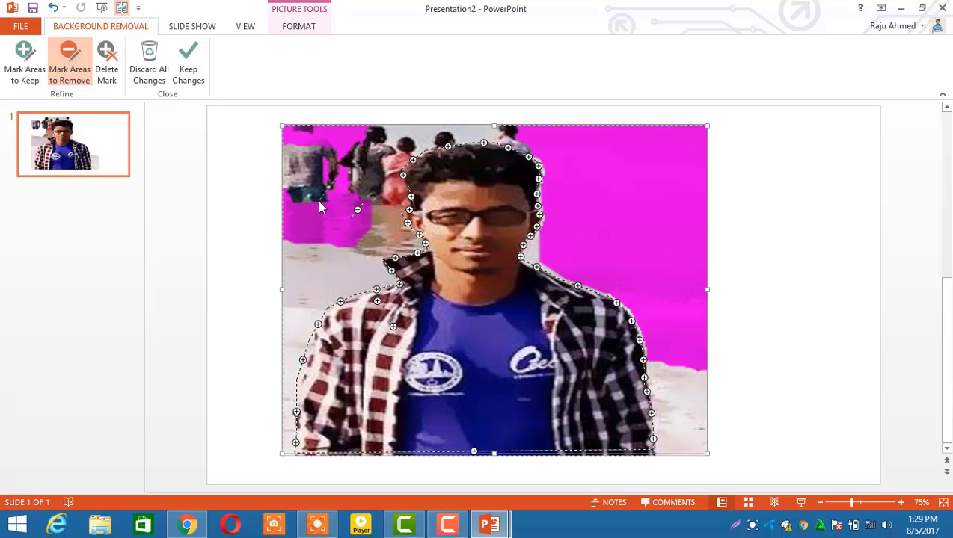
drag(317, 201, 339, 160)
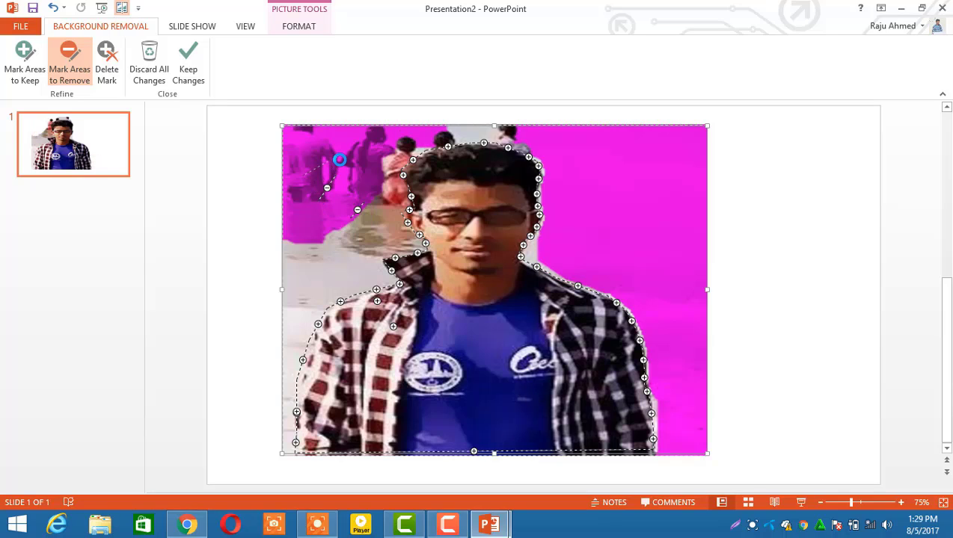
drag(318, 235, 297, 291)
click(374, 205)
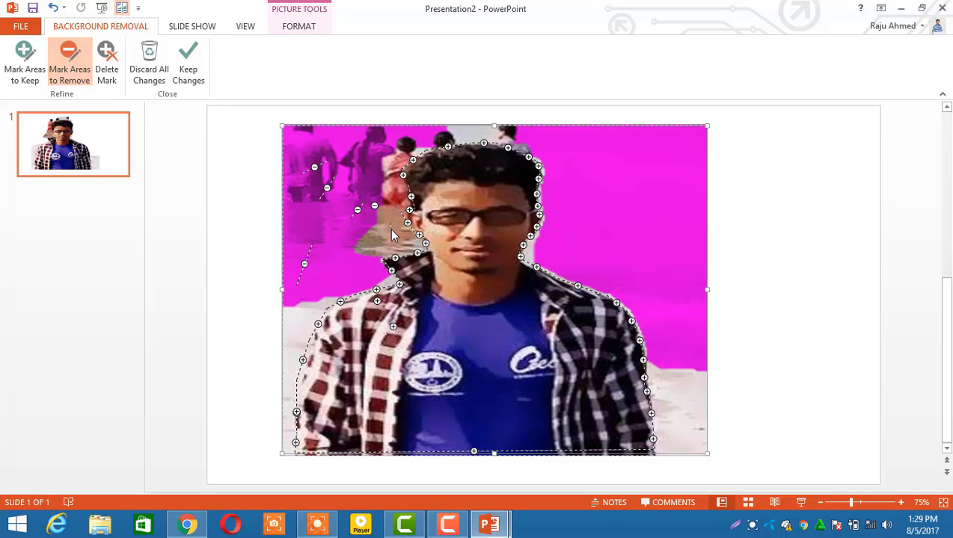
click(389, 227)
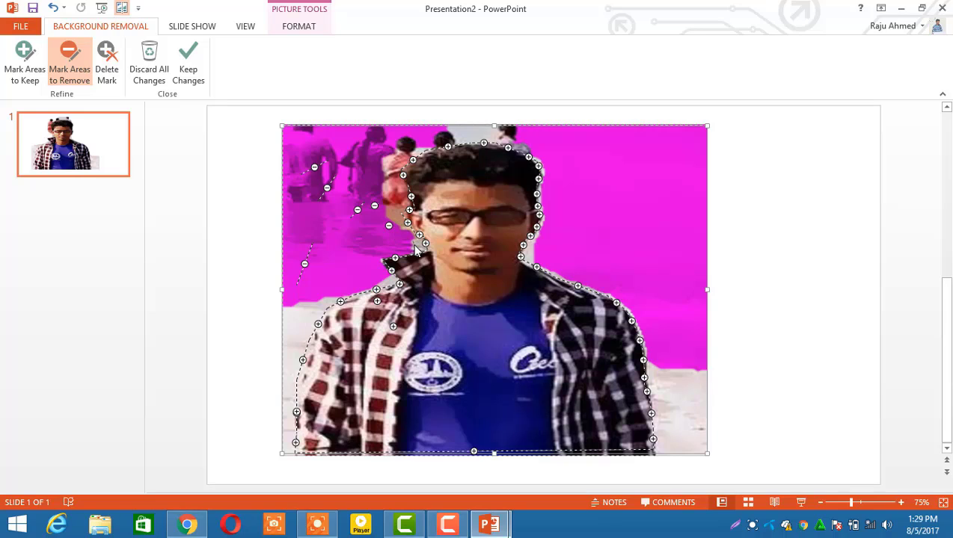
click(414, 241)
click(387, 200)
drag(388, 199, 379, 148)
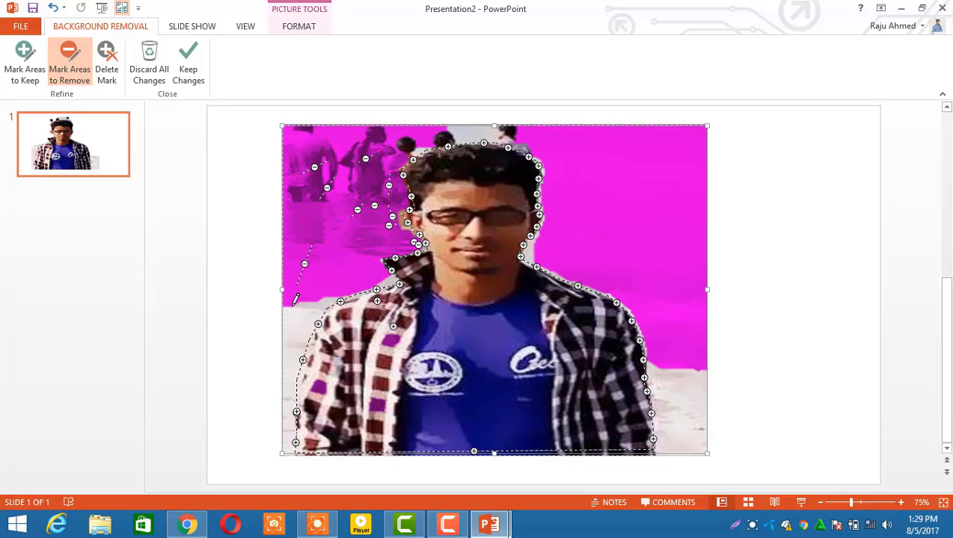
Mark the remaining background strip beside the left sleeve for removal, down to the picture's bottom corner
mouse_move(285, 338)
mouse_down()
mouse_move(290, 315)
mouse_move(290, 357)
mouse_up()
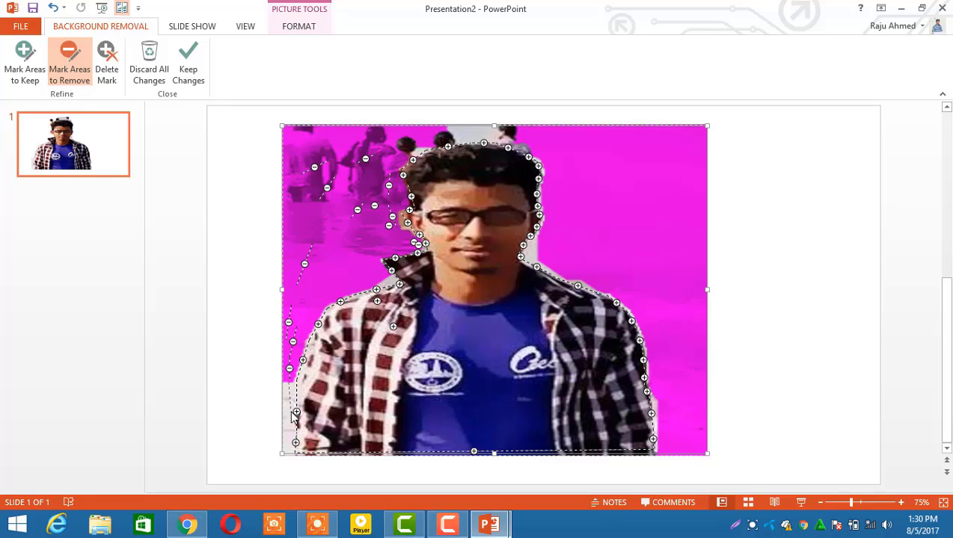
drag(293, 419, 289, 378)
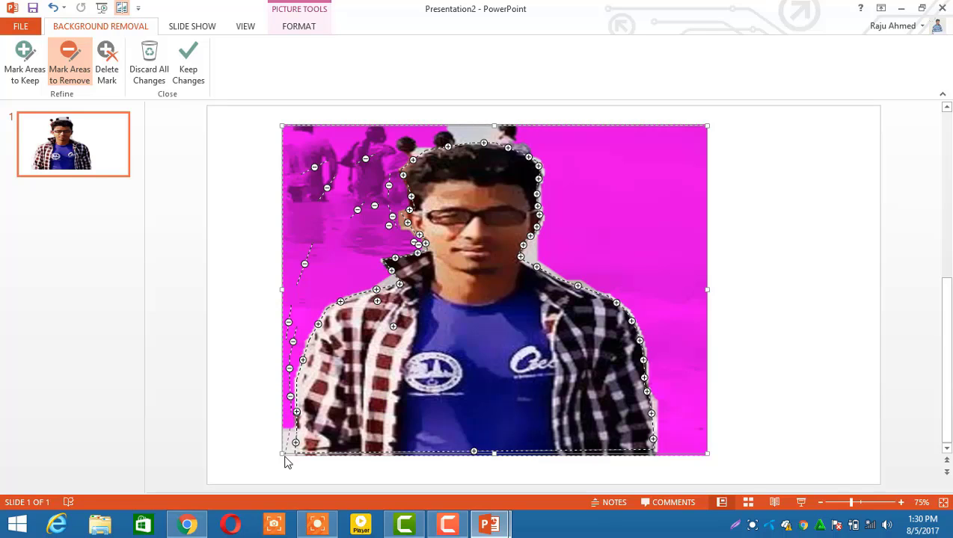
drag(284, 452, 289, 430)
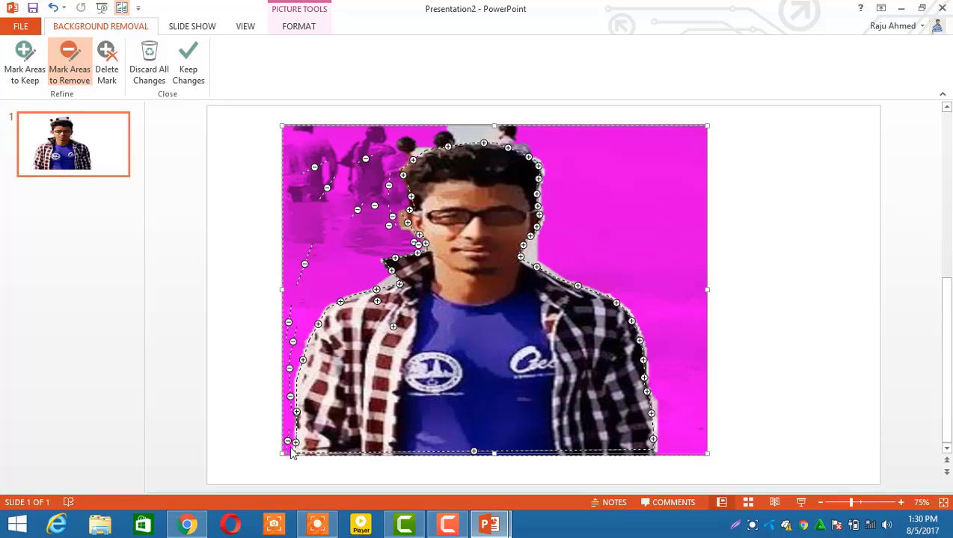
click(292, 444)
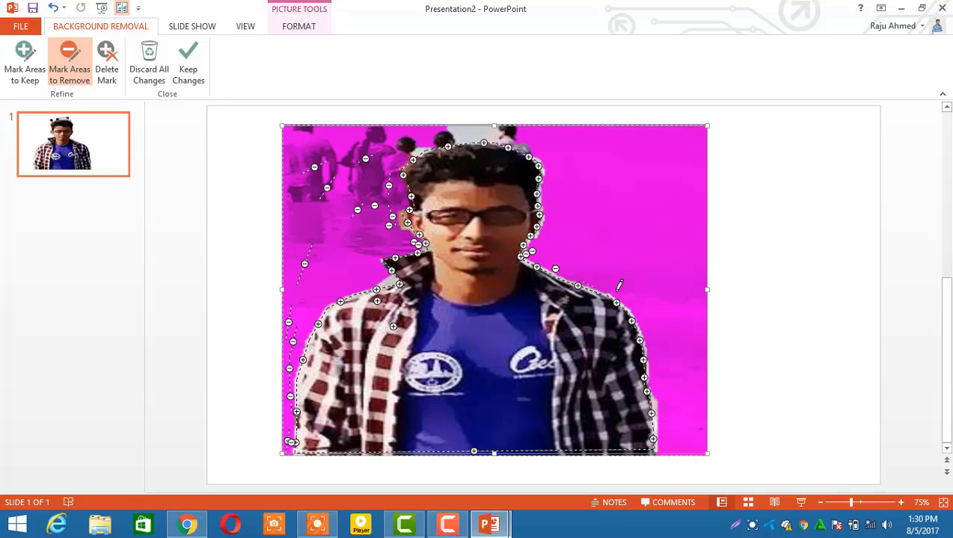
Mark the leftover background beside the lower right sleeve for removal
click(654, 400)
click(655, 412)
click(656, 424)
click(656, 440)
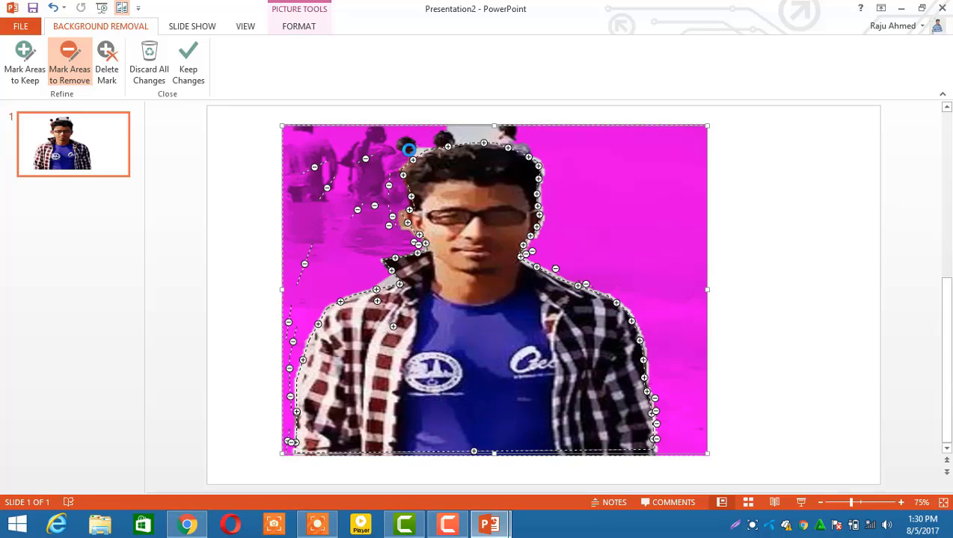
Mark the background remnants above the hair and along the right side of the head for removal
click(414, 150)
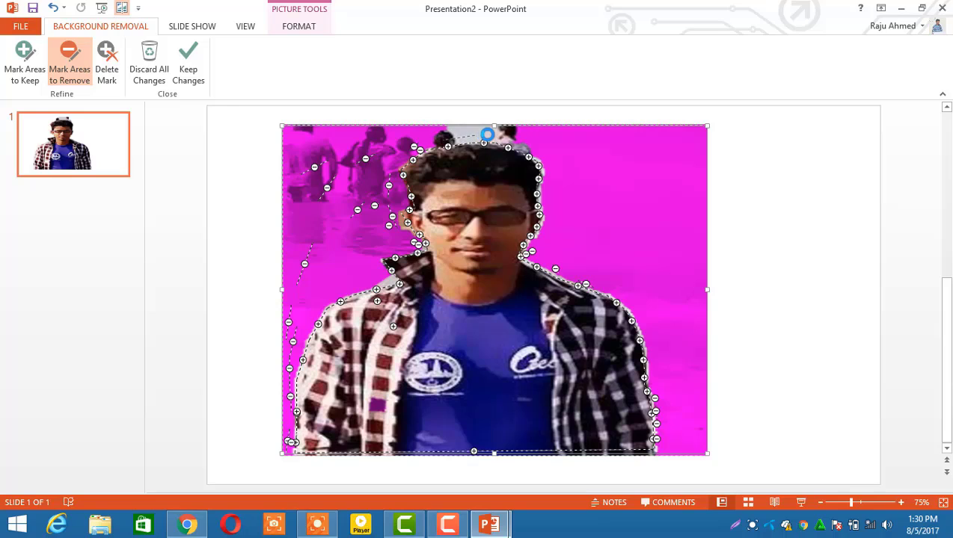
drag(495, 127, 505, 135)
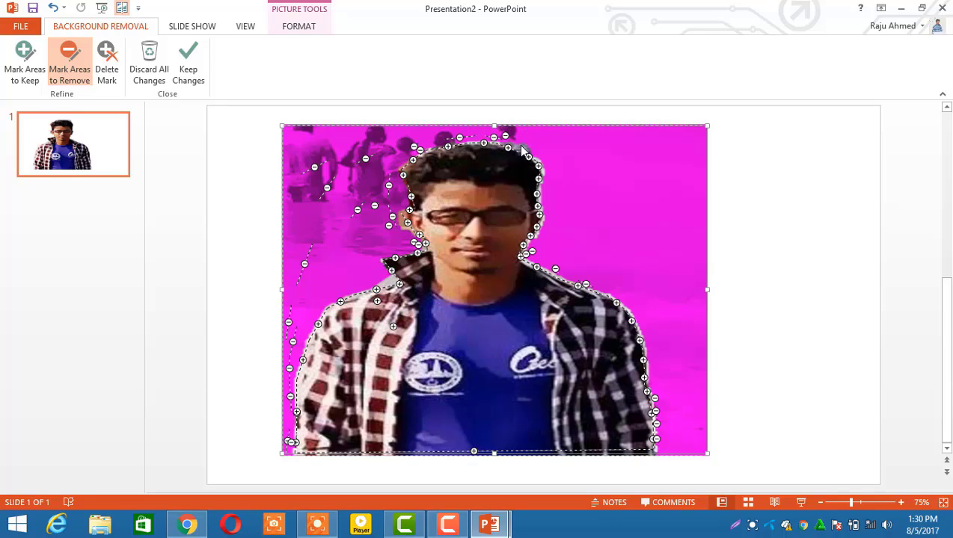
click(520, 144)
click(504, 138)
click(544, 171)
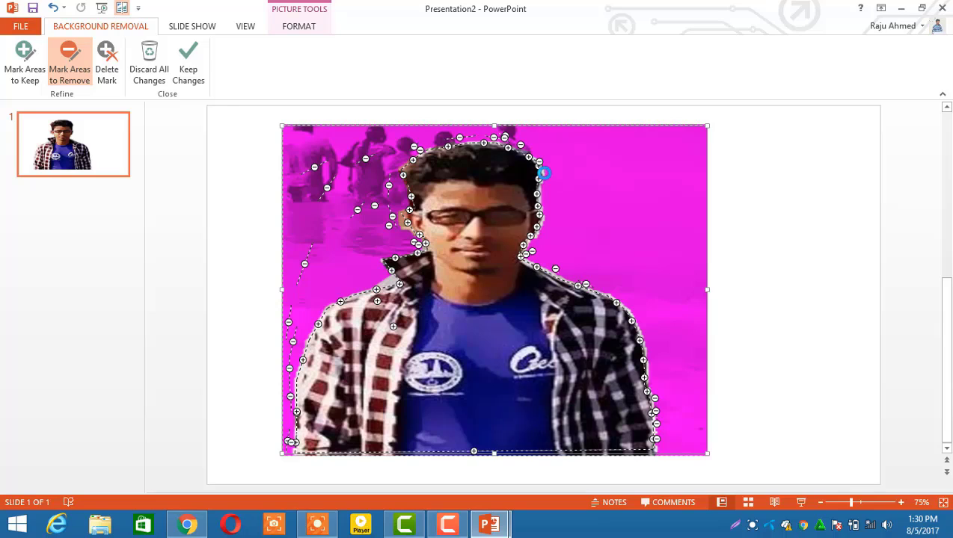
click(542, 223)
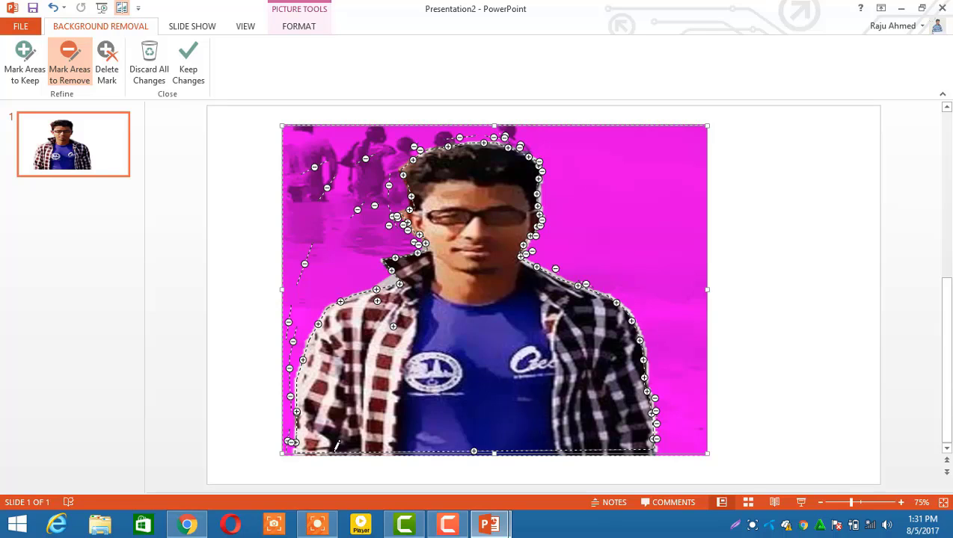
Mark the leftover background by the left collar and left side of the head for removal, and keep the background removal changes
click(388, 282)
drag(396, 213, 396, 201)
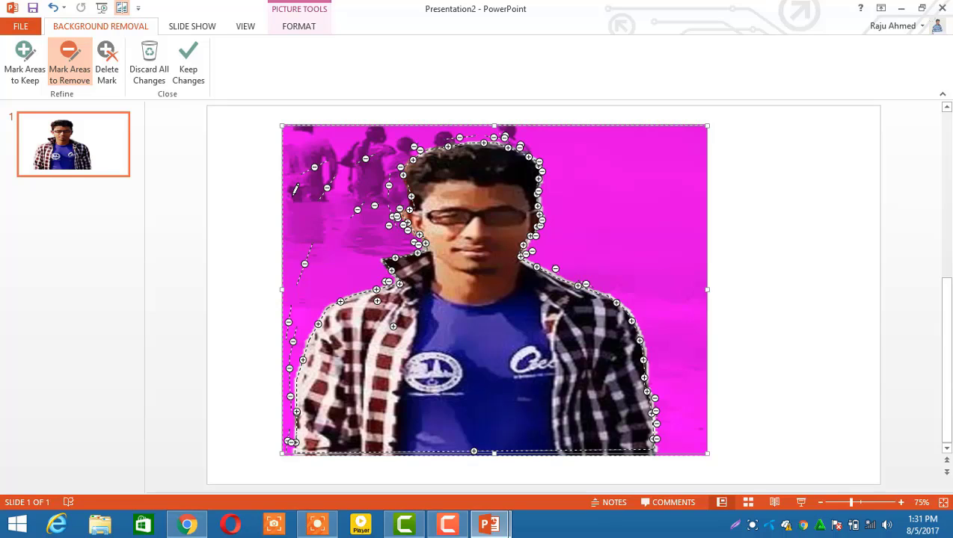
click(190, 73)
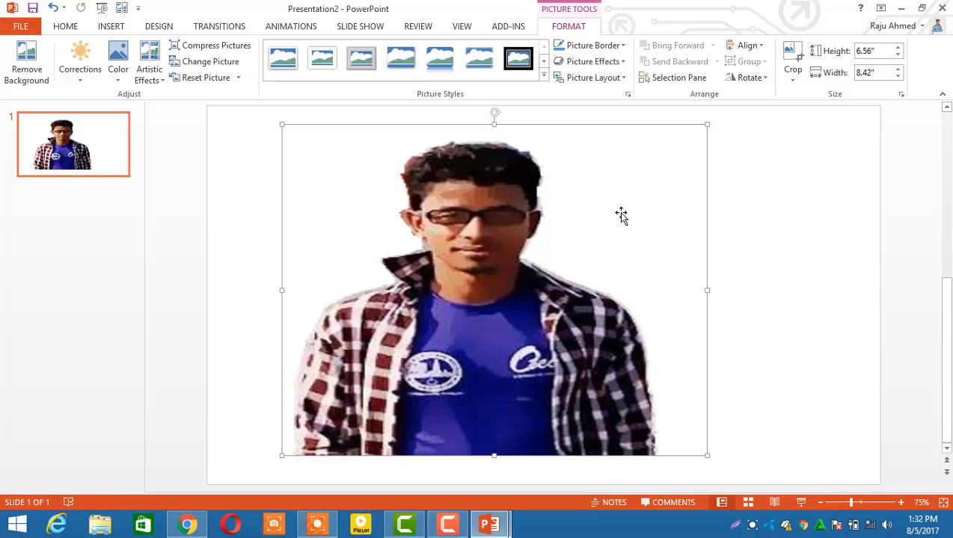
key(super+c)
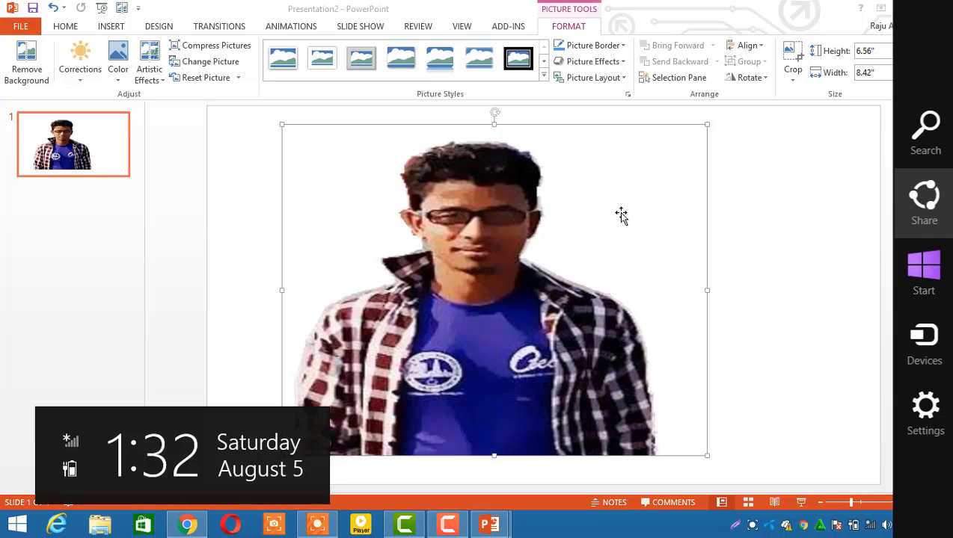
key(super)
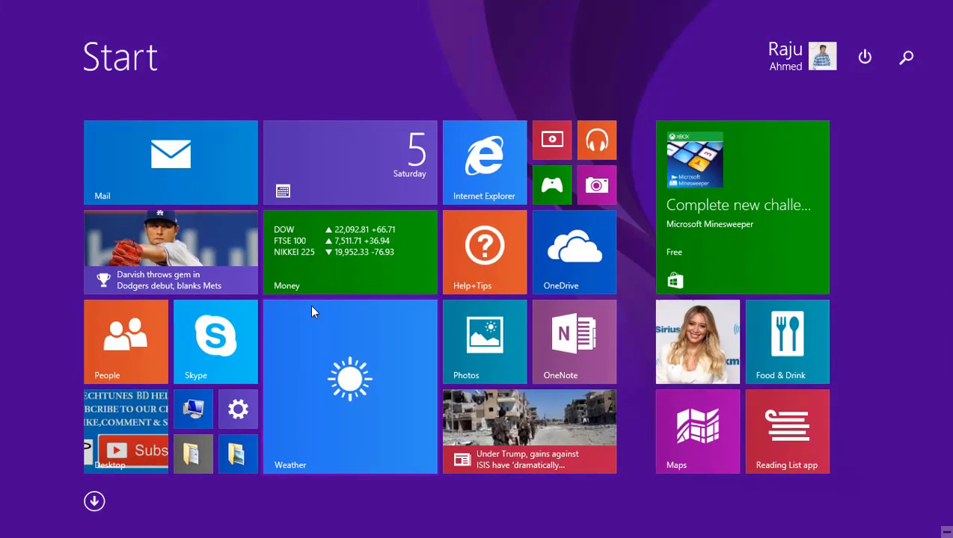
click(192, 403)
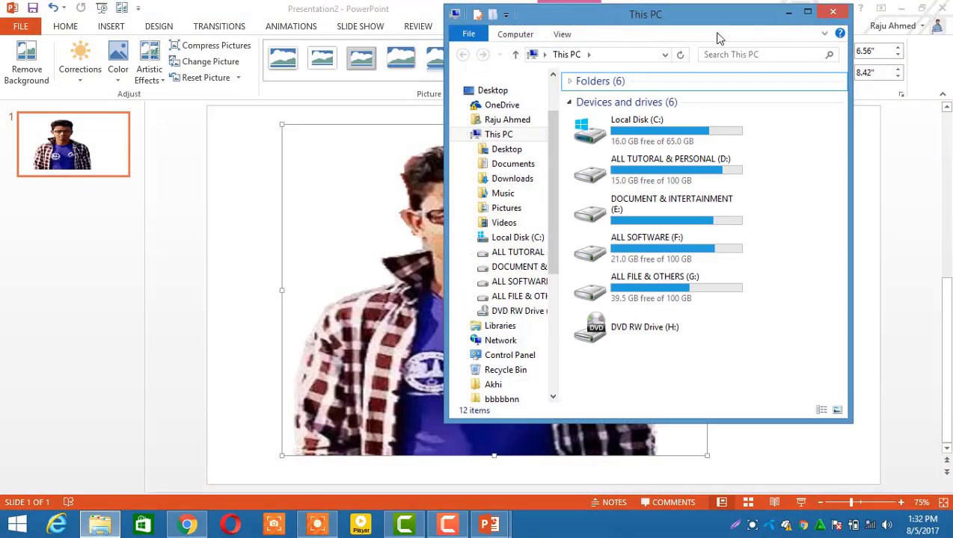
click(830, 12)
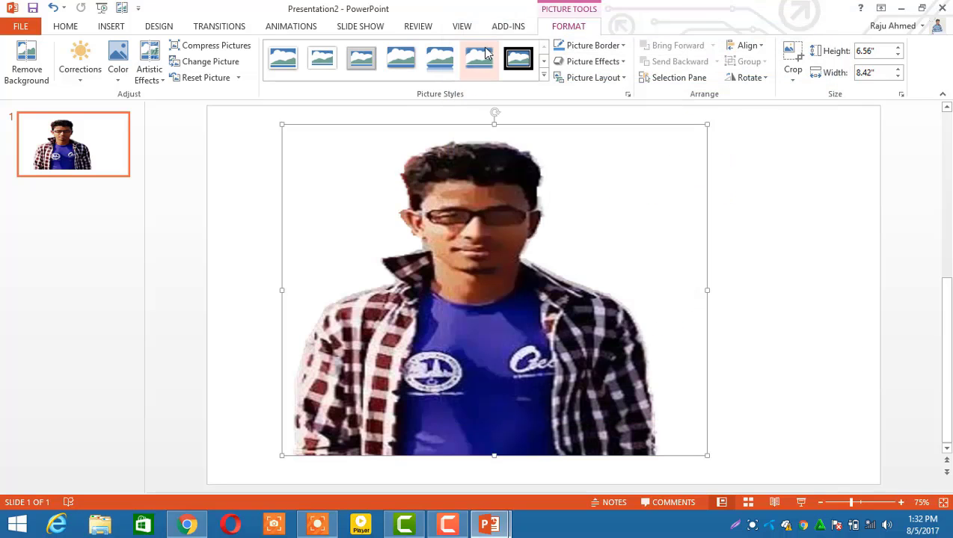
Try several preset picture styles on the cut-out photo, including framed, rounded and reflected ones, and settle on the soft-edged rectangle
click(482, 58)
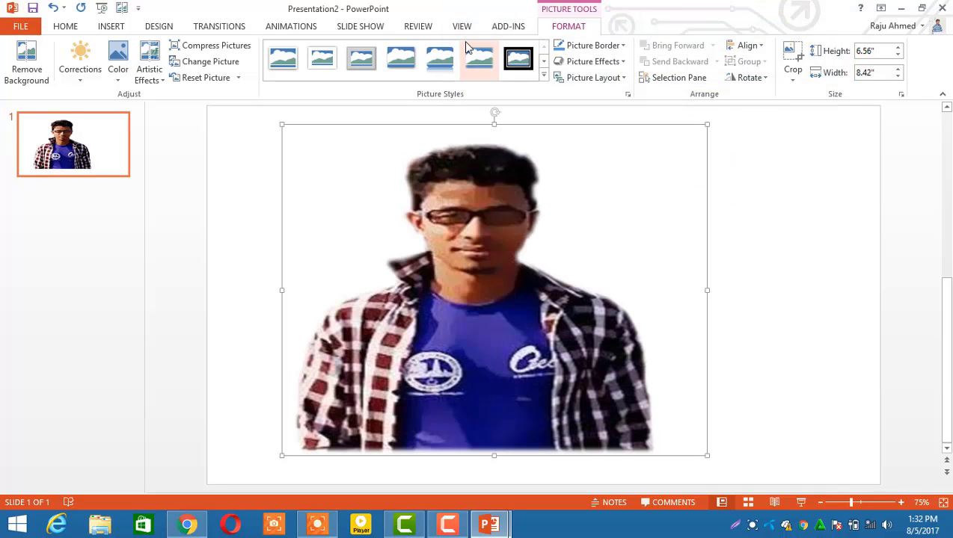
click(365, 59)
click(333, 65)
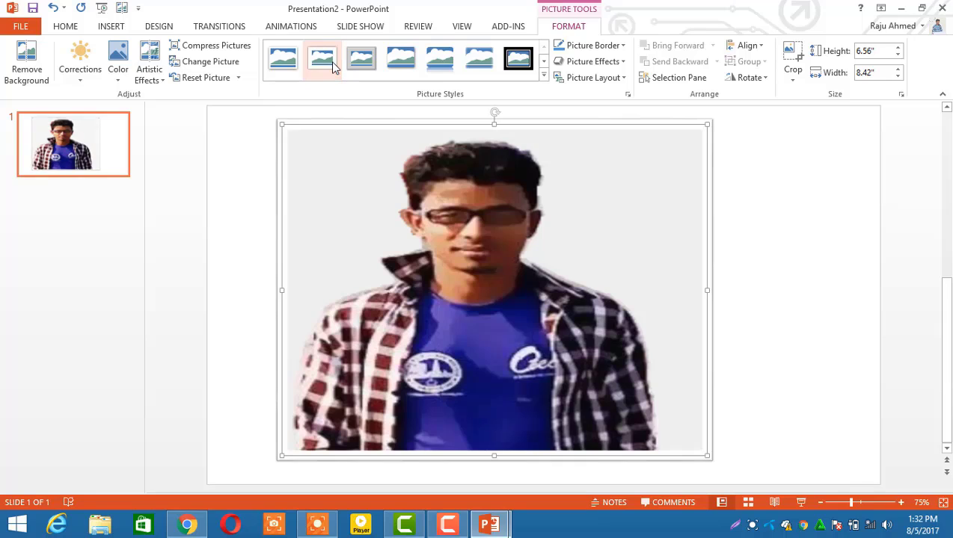
click(291, 67)
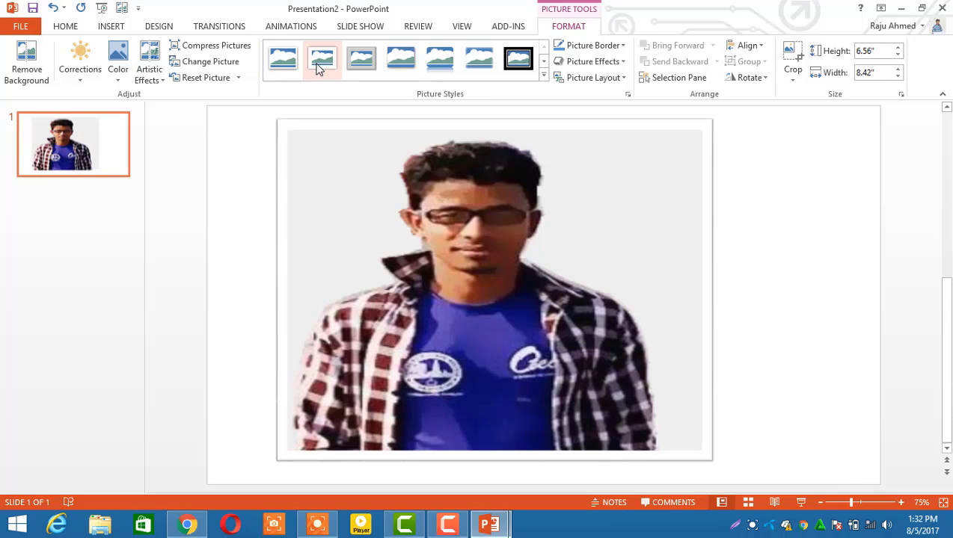
click(362, 61)
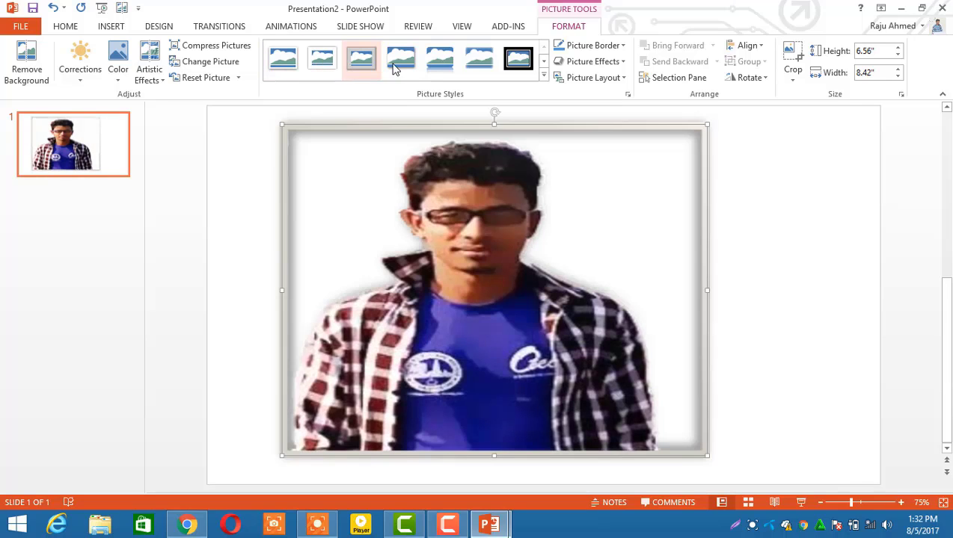
click(407, 64)
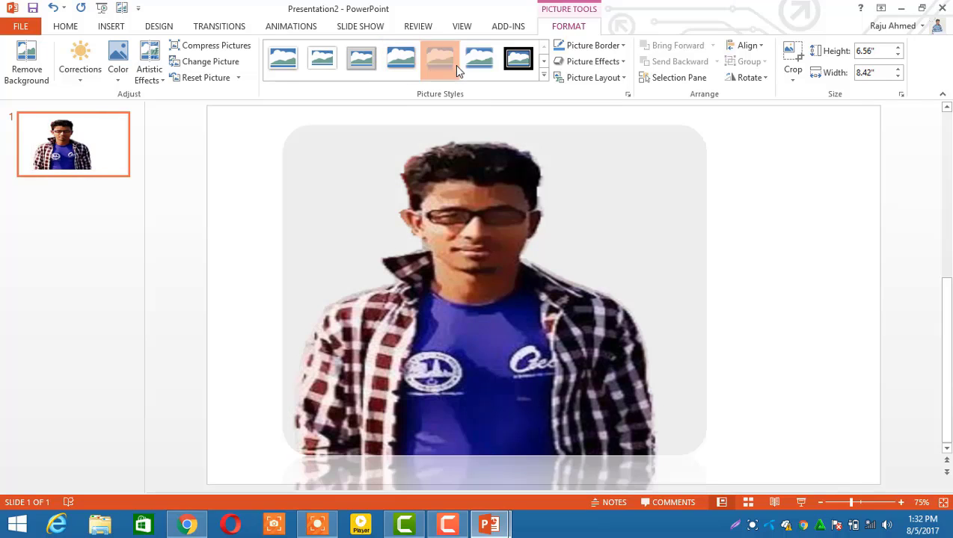
click(453, 65)
click(488, 65)
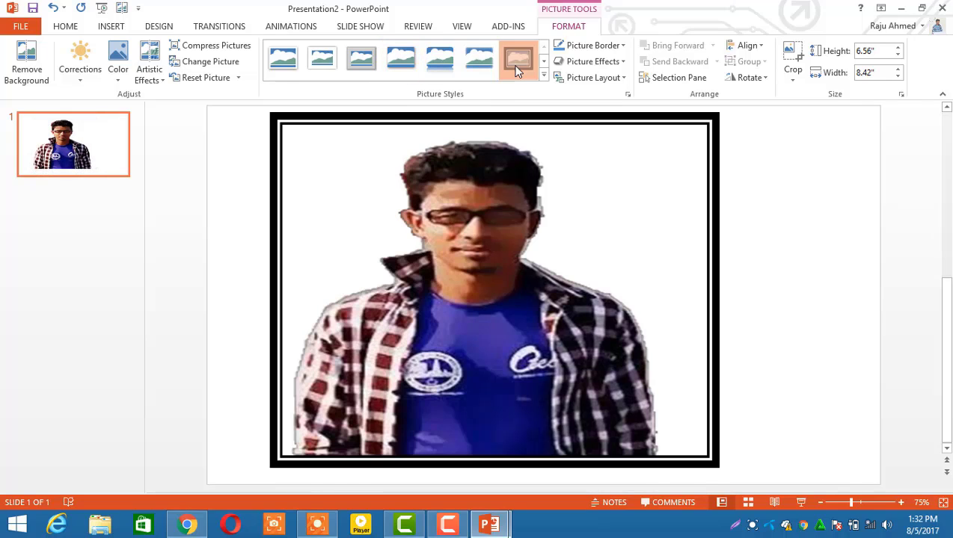
click(516, 66)
click(488, 66)
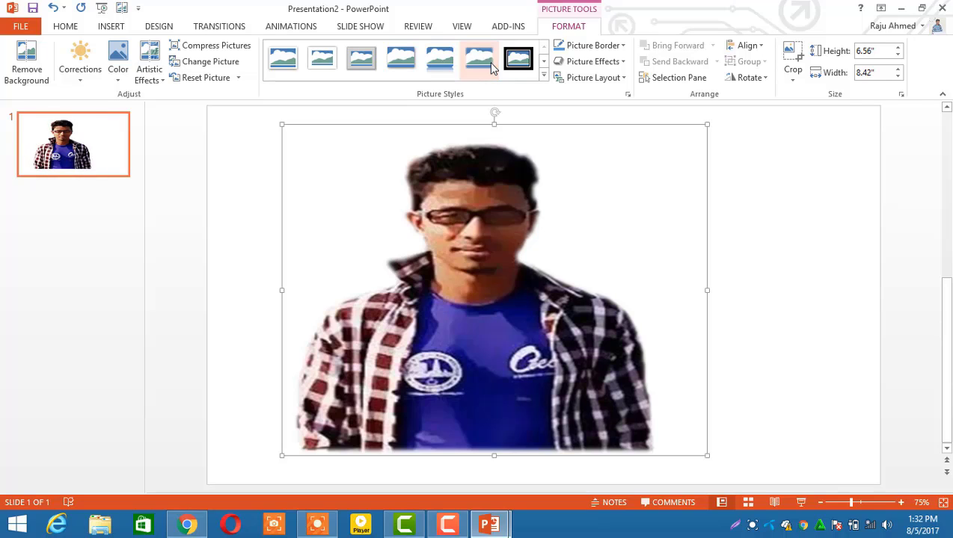
Set the photo's brightness to +20% with 0% contrast and open the detailed picture correction options
click(82, 87)
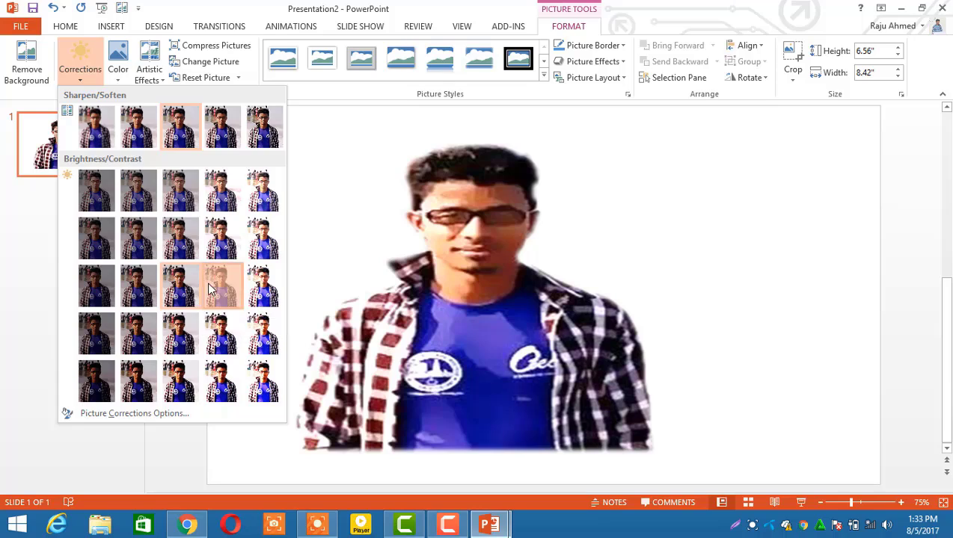
click(210, 288)
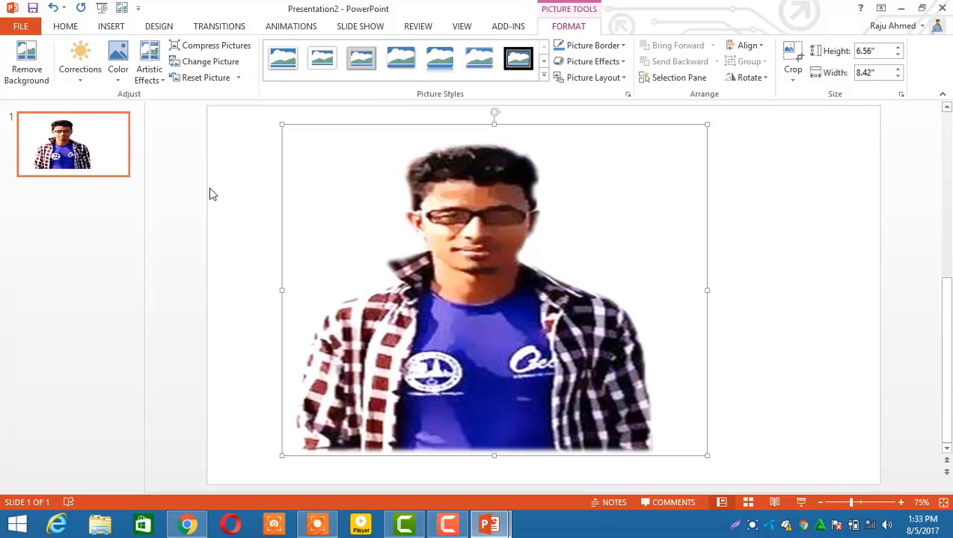
click(83, 83)
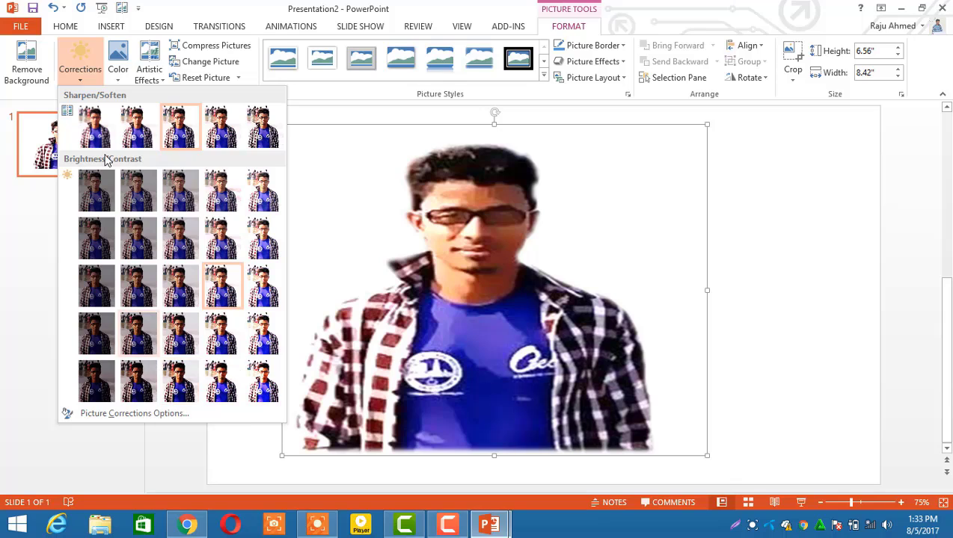
click(153, 414)
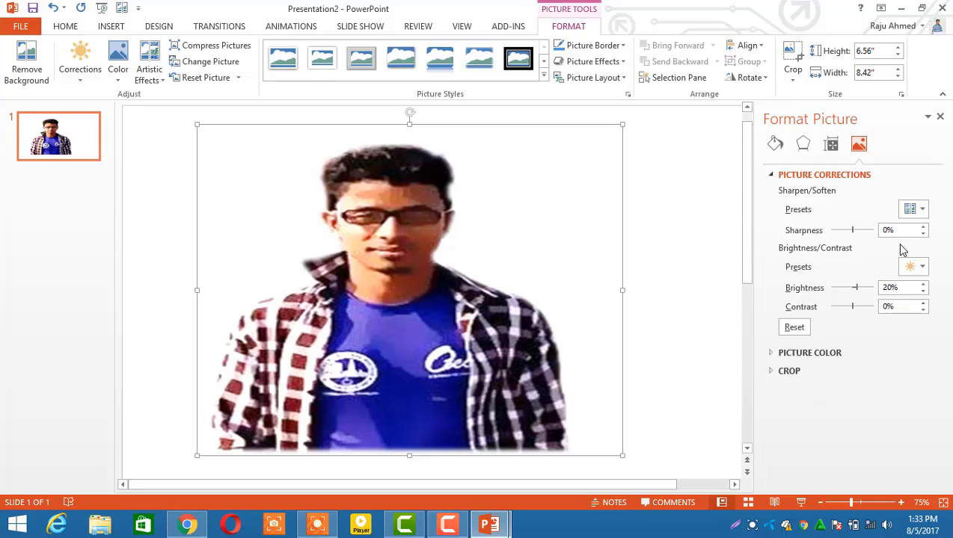
Show the picture's fill options and apply a solid fill behind the person
click(778, 145)
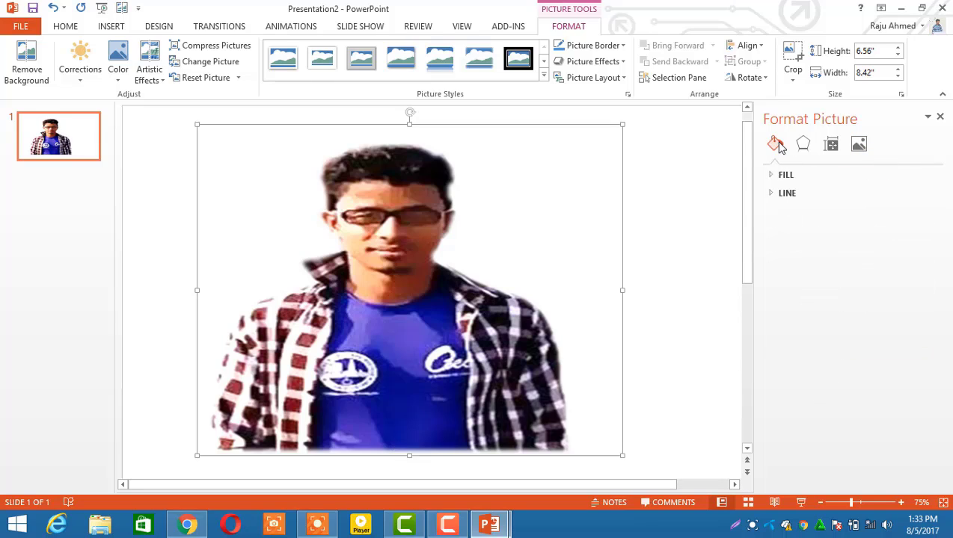
click(782, 176)
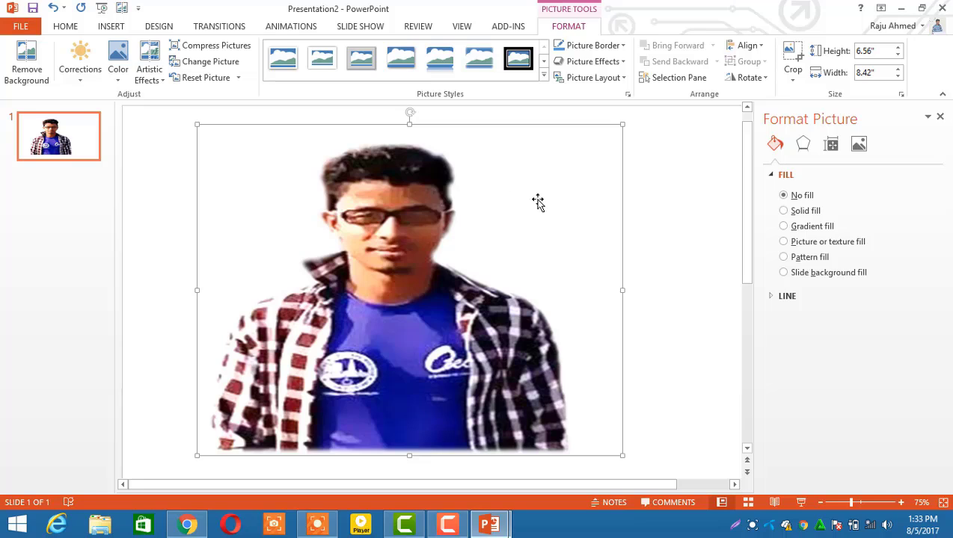
click(784, 211)
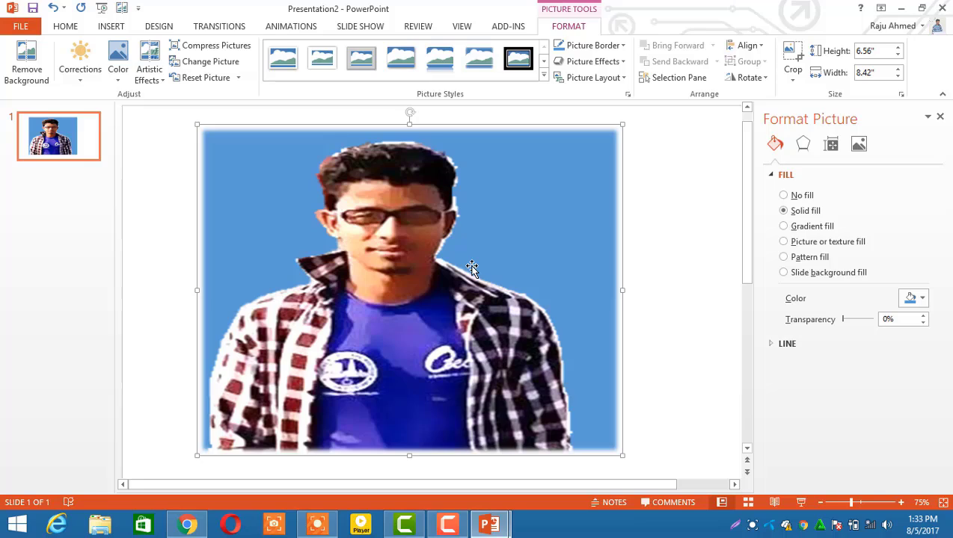
Try a gradient fill, and a light blue and pink speckled texture fill at 45% transparency, behind the person
click(783, 227)
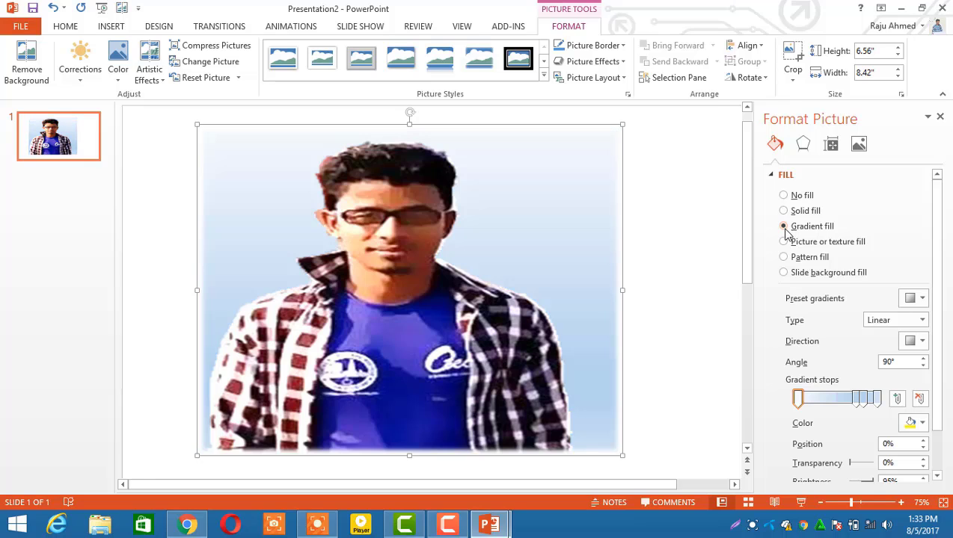
click(783, 242)
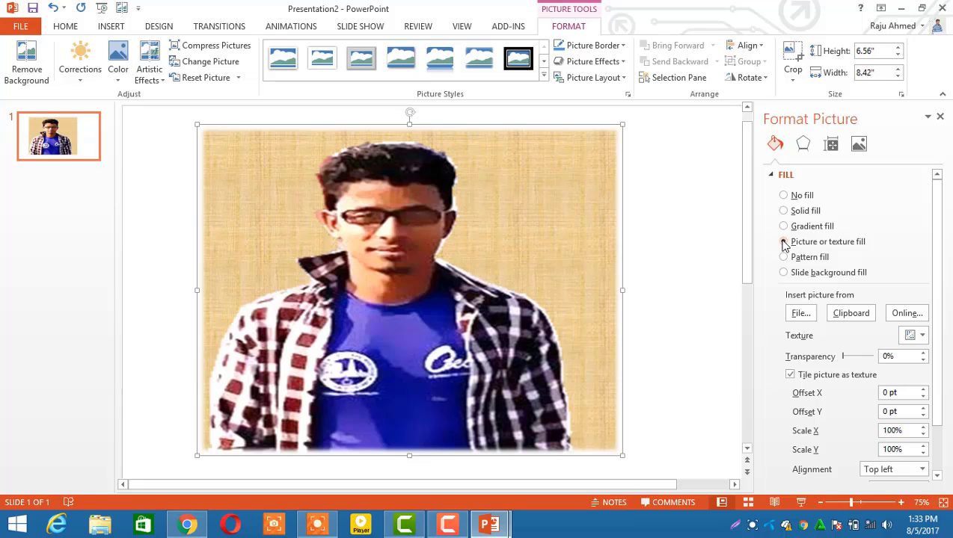
click(923, 336)
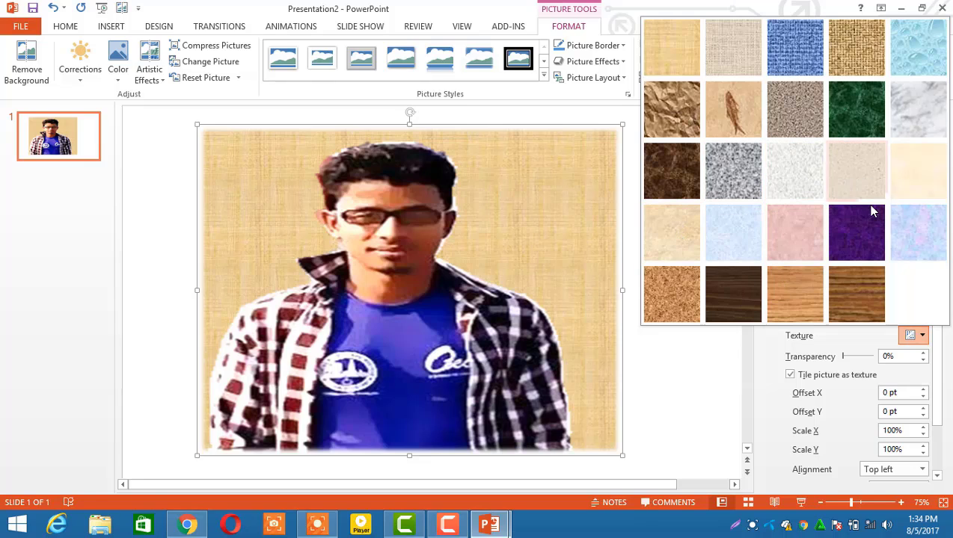
click(918, 236)
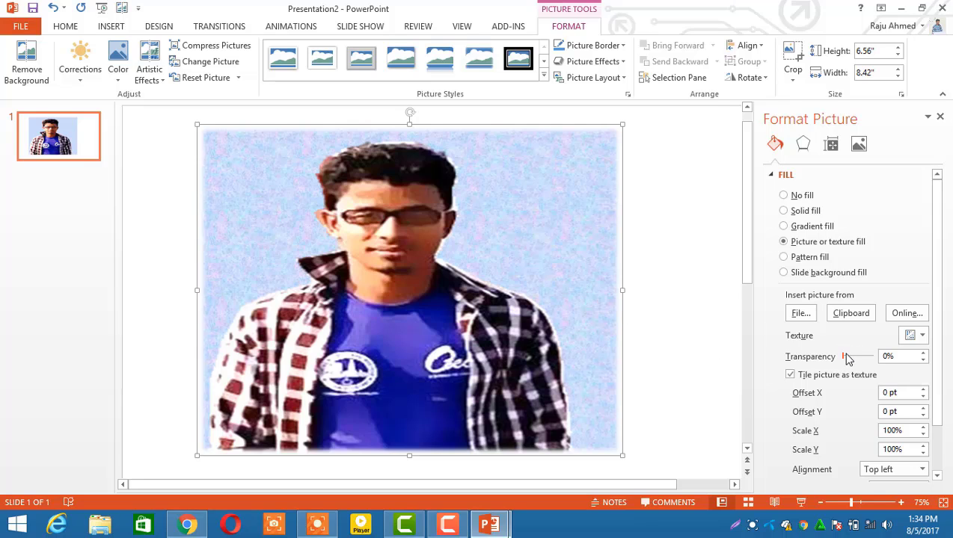
mouse_move(844, 362)
mouse_down()
mouse_move(875, 361)
mouse_move(844, 362)
mouse_move(867, 362)
mouse_move(858, 363)
mouse_up()
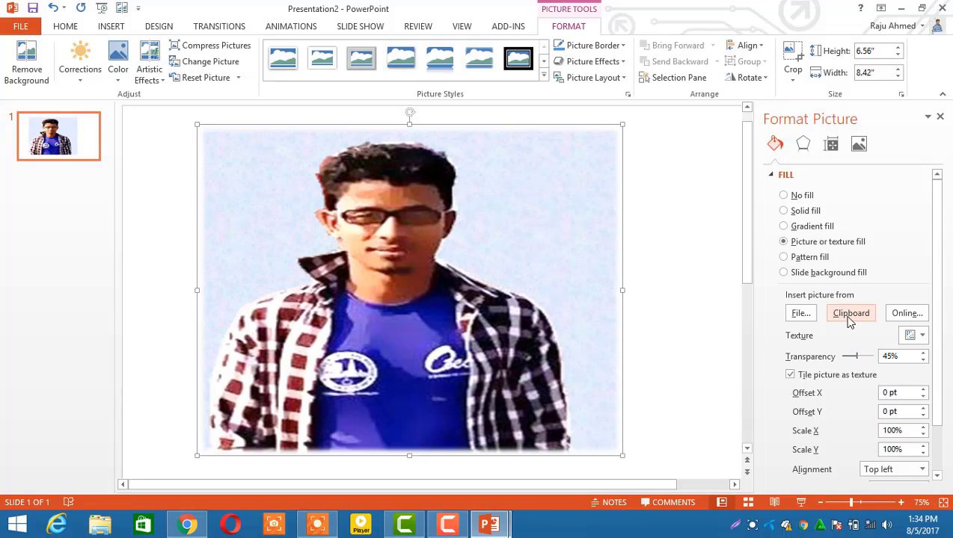
Switch the picture to a pattern fill and try several patterns, ending with a dense trellis-like one
click(783, 258)
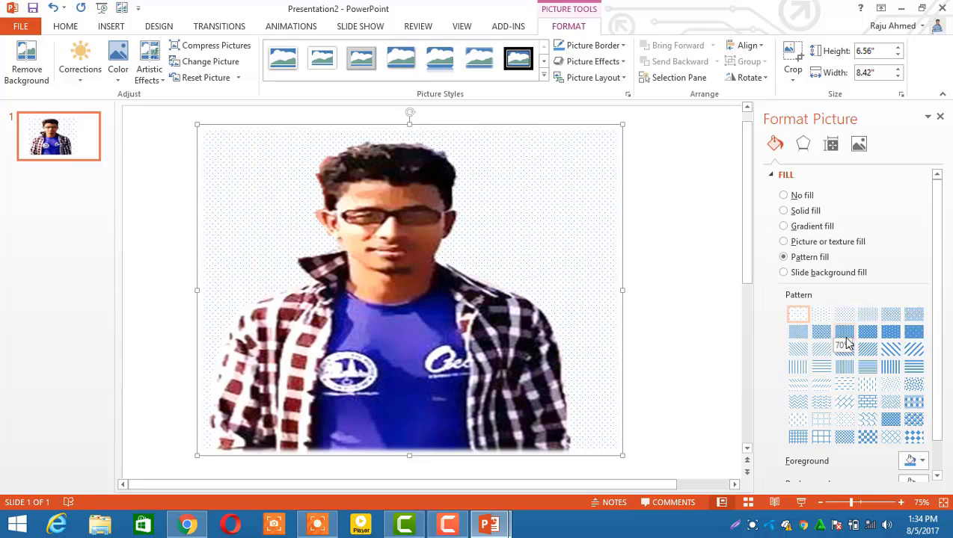
click(867, 334)
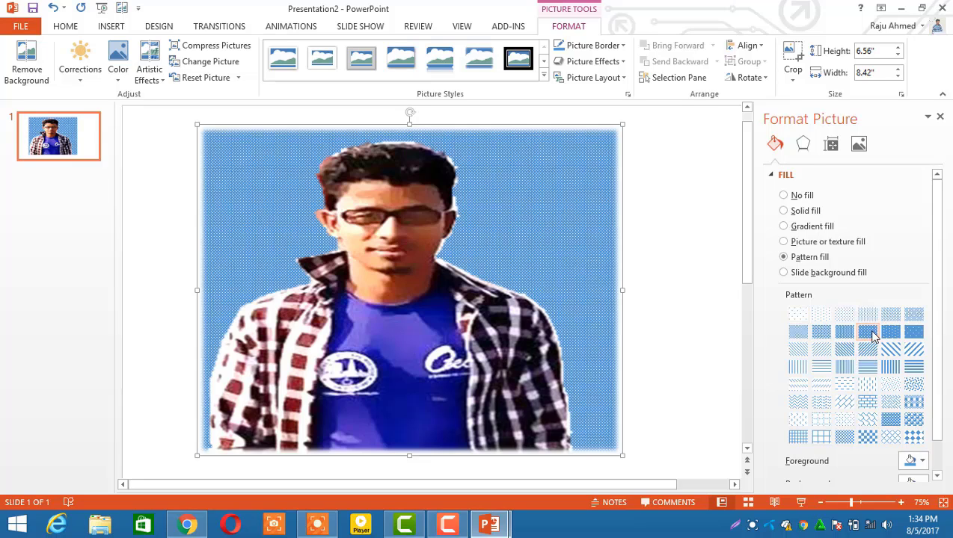
click(869, 368)
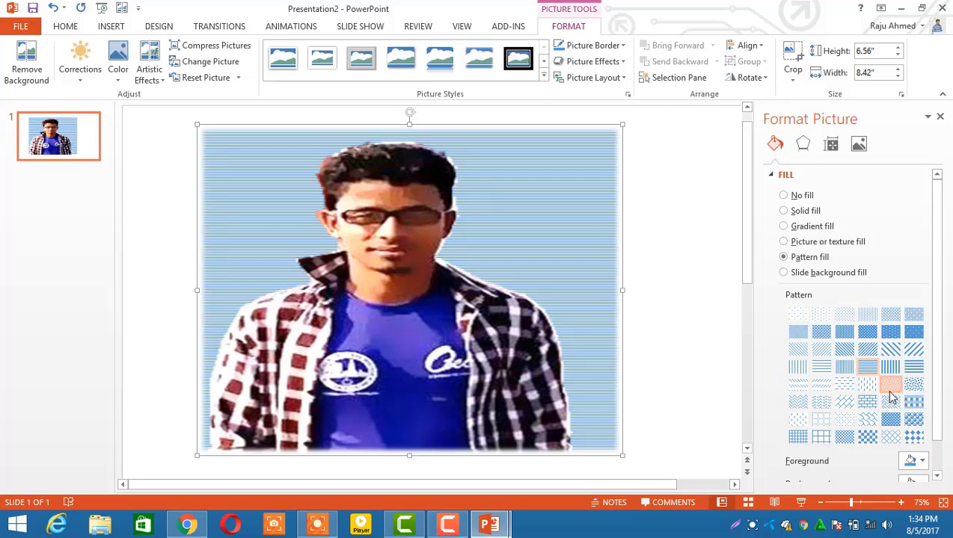
click(890, 384)
click(891, 403)
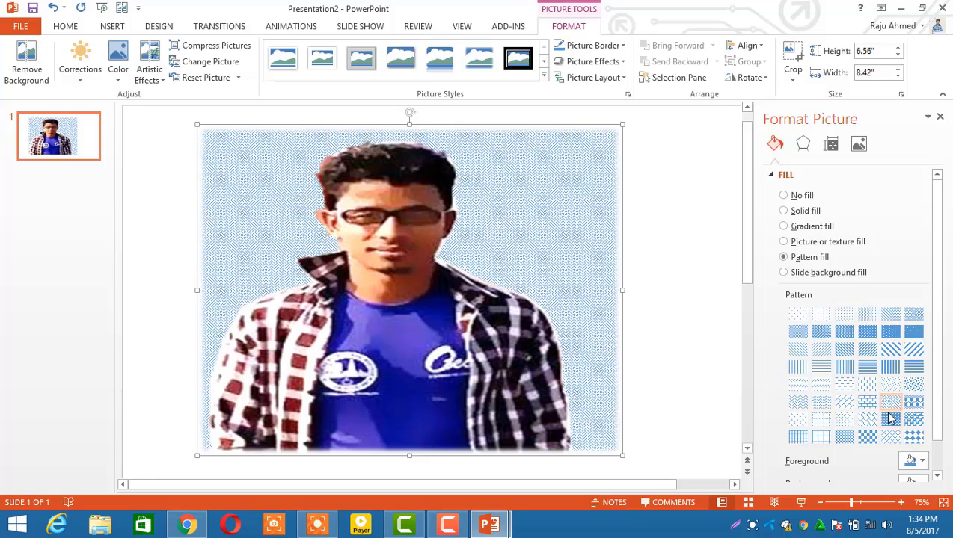
click(890, 419)
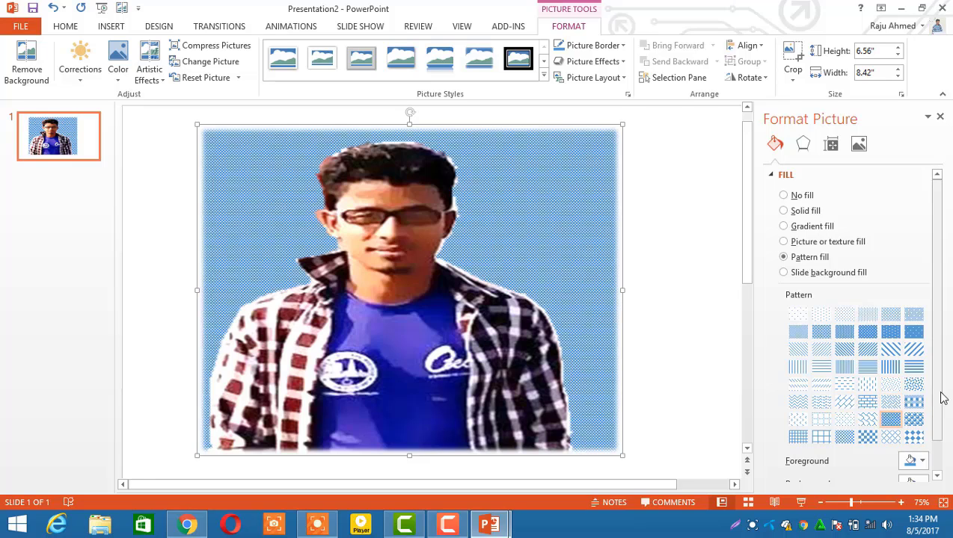
Set the pattern fill's foreground to standard Red and its background to standard Light Blue
drag(941, 402, 941, 440)
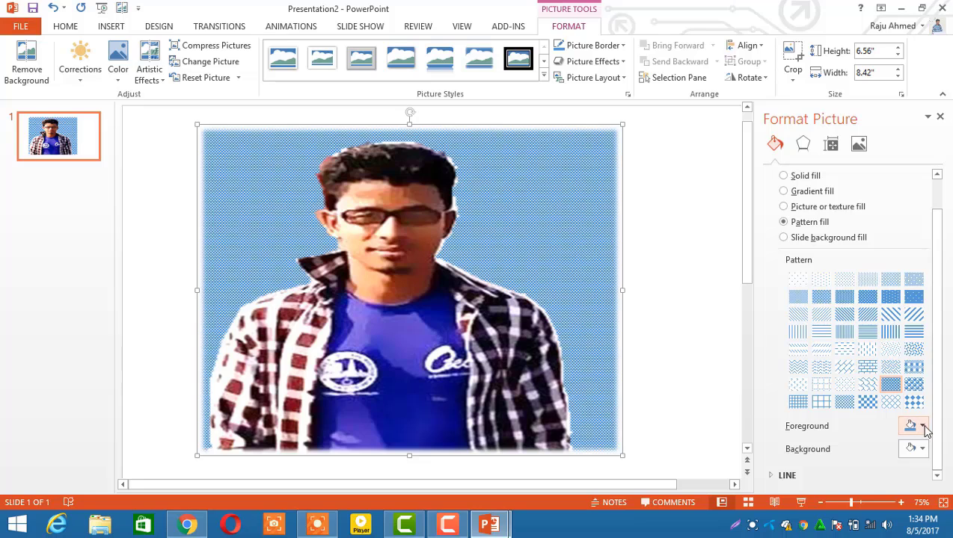
click(922, 426)
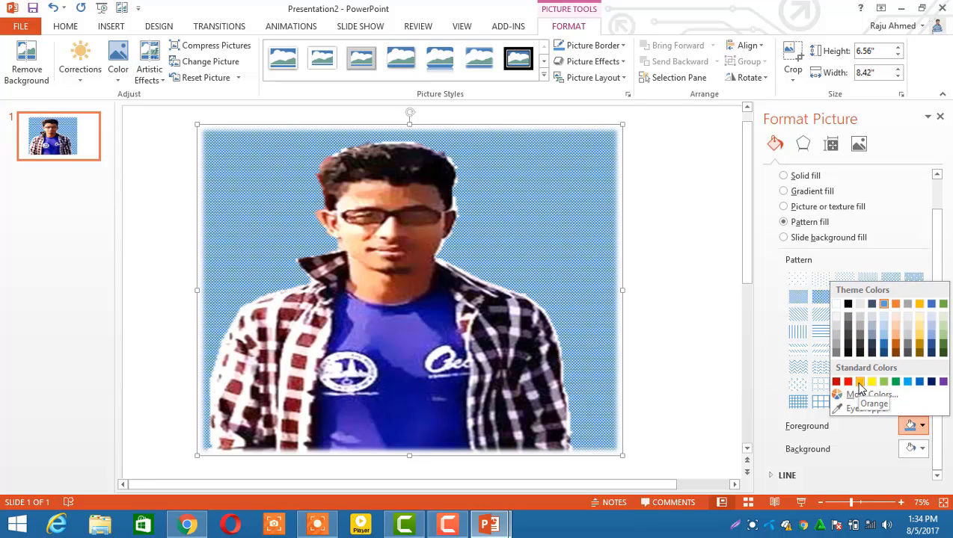
click(847, 382)
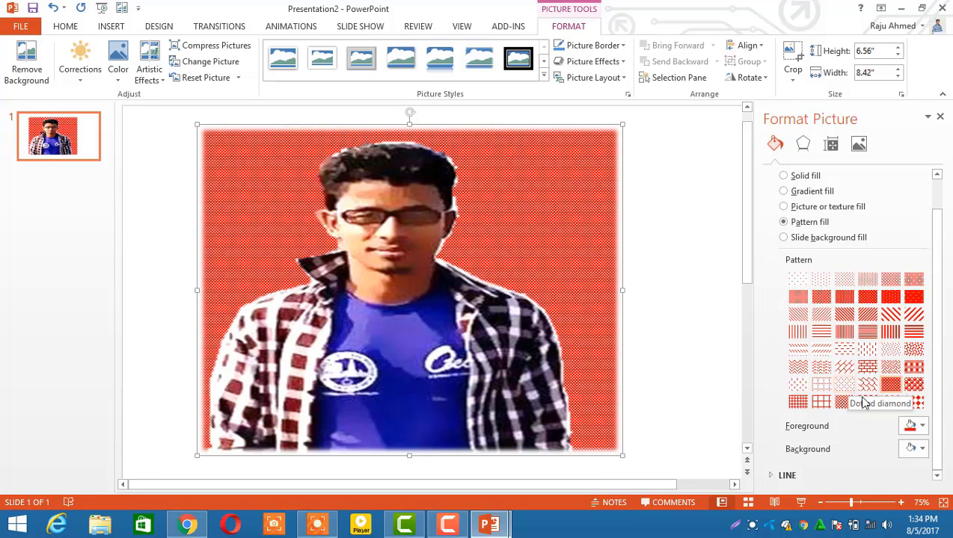
click(922, 449)
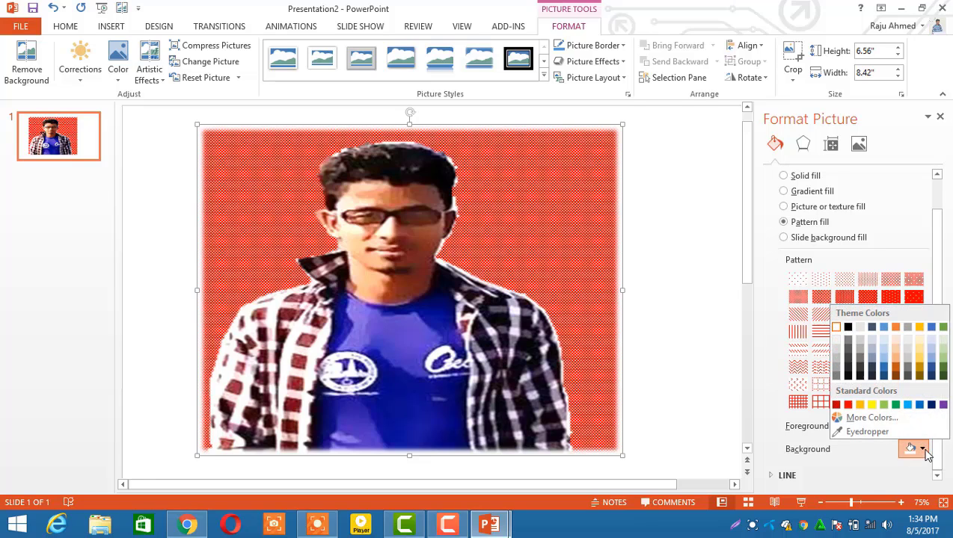
click(908, 405)
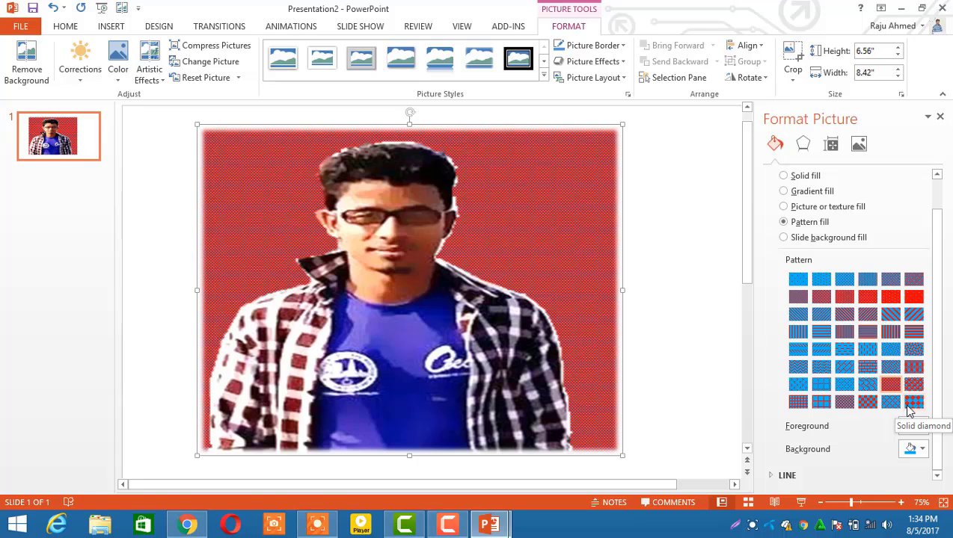
click(923, 341)
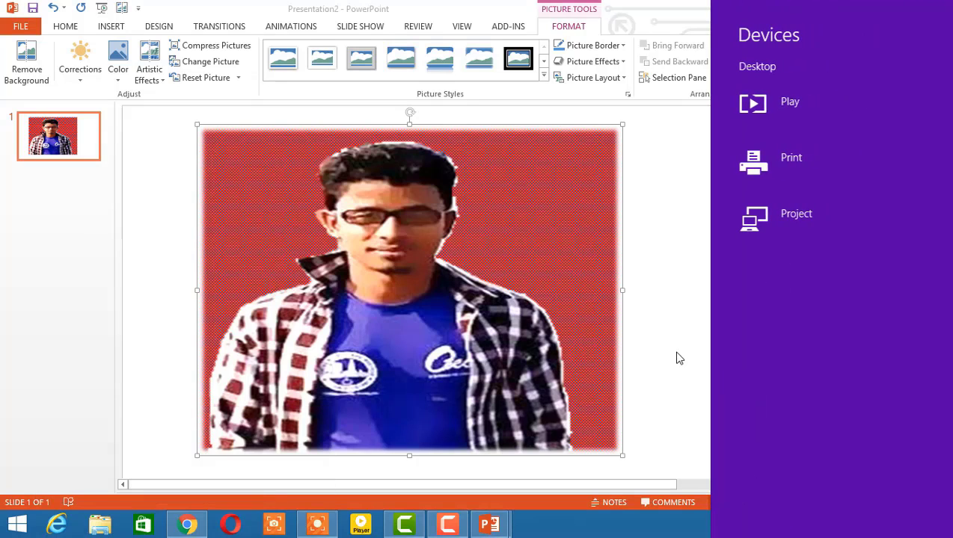
click(677, 358)
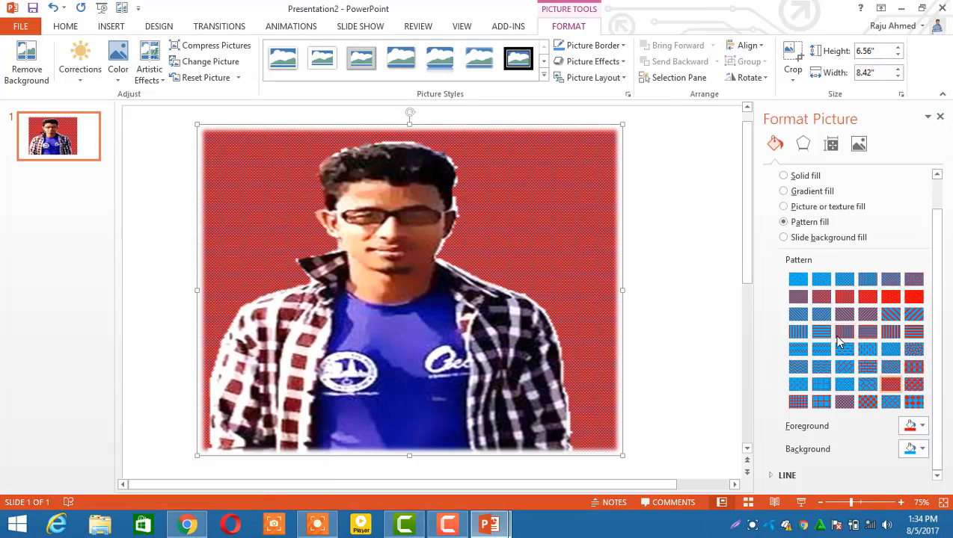
Try the slide background fill behind the person, and set a solid fill in standard Blue instead
click(783, 238)
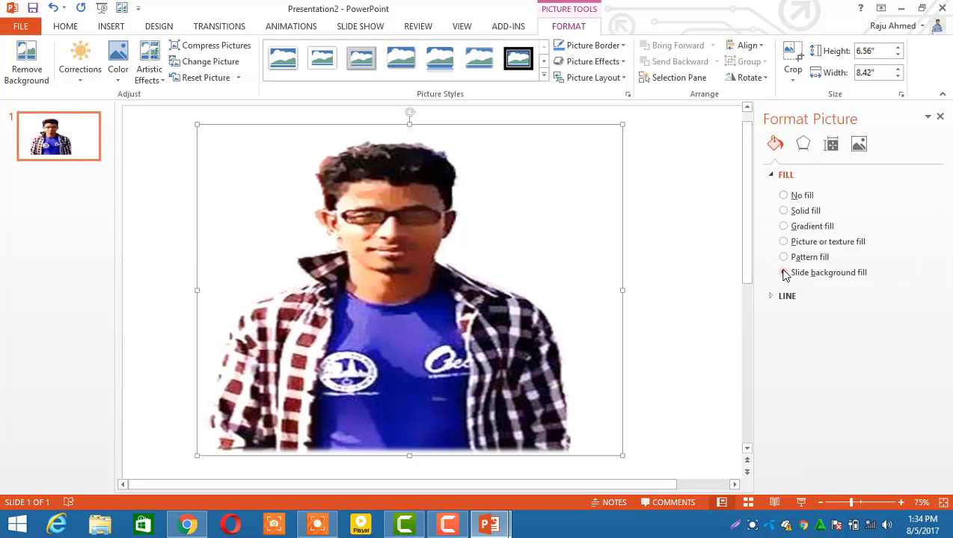
click(783, 211)
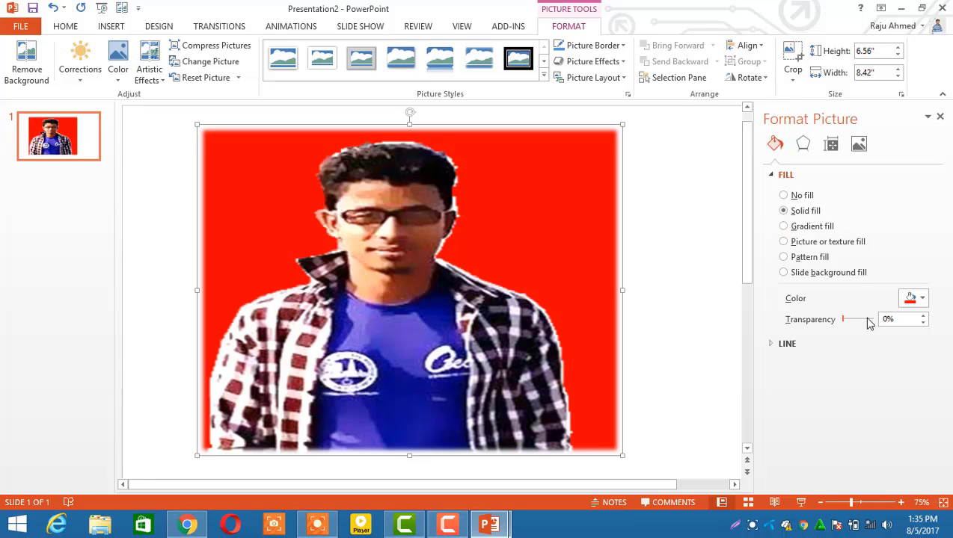
click(920, 300)
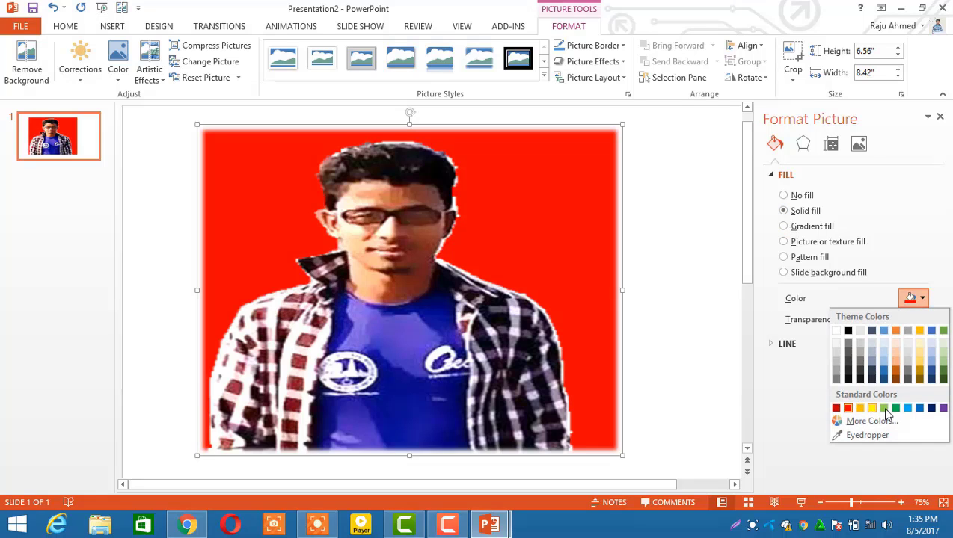
click(920, 408)
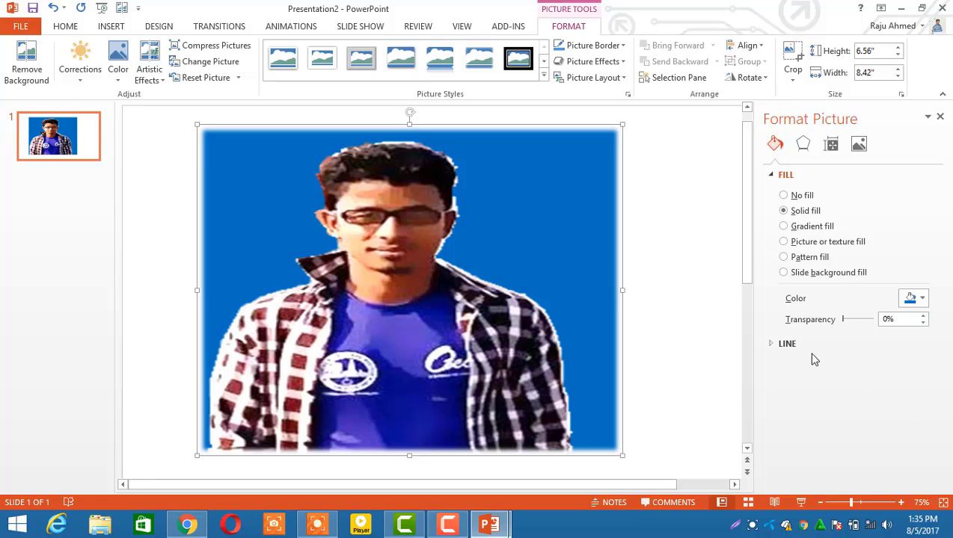
Set the picture's blue fill to 57% transparency and switch its outline to a solid line
drag(843, 322, 863, 321)
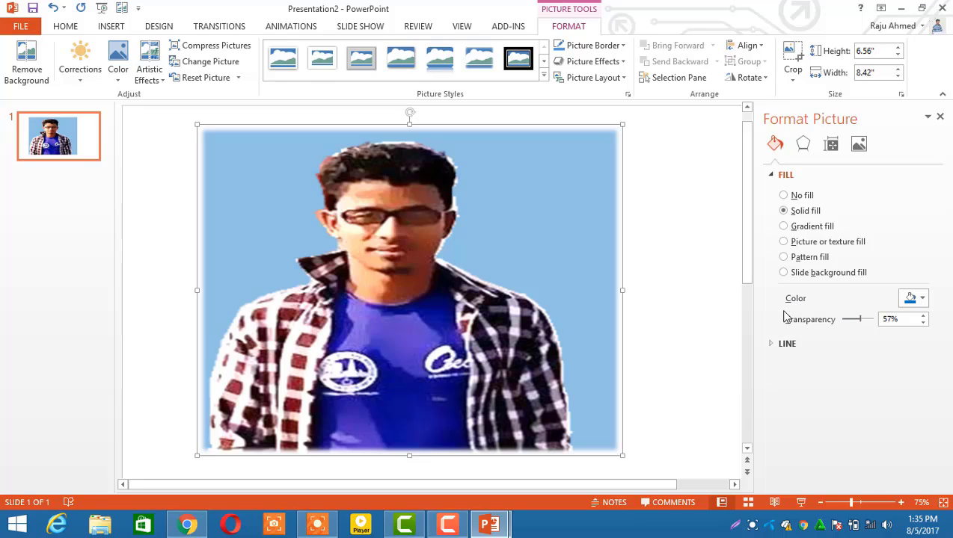
click(772, 176)
click(773, 194)
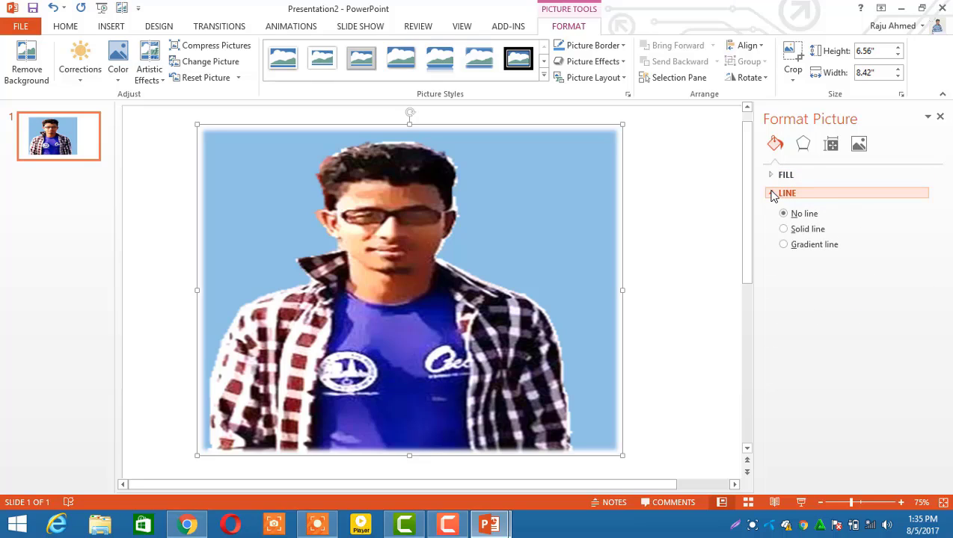
click(783, 230)
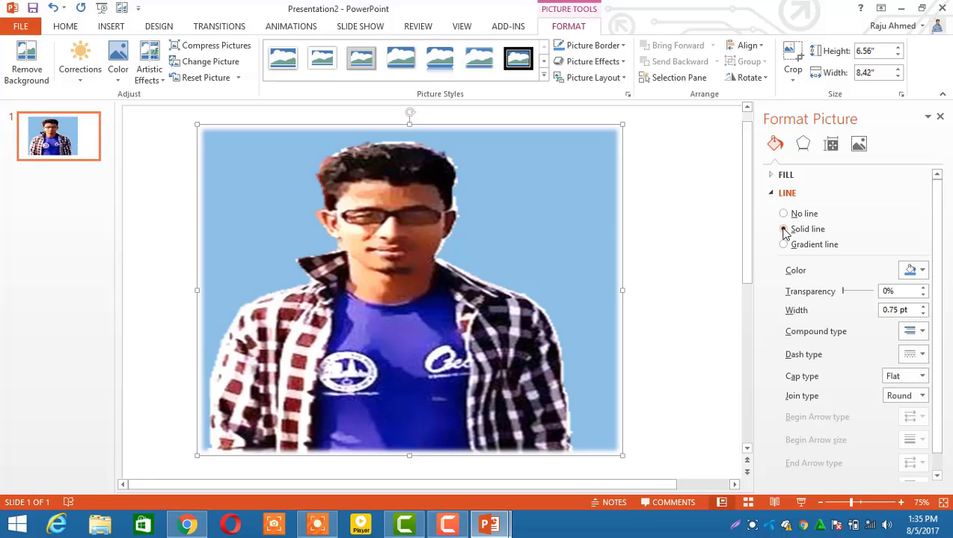
click(783, 215)
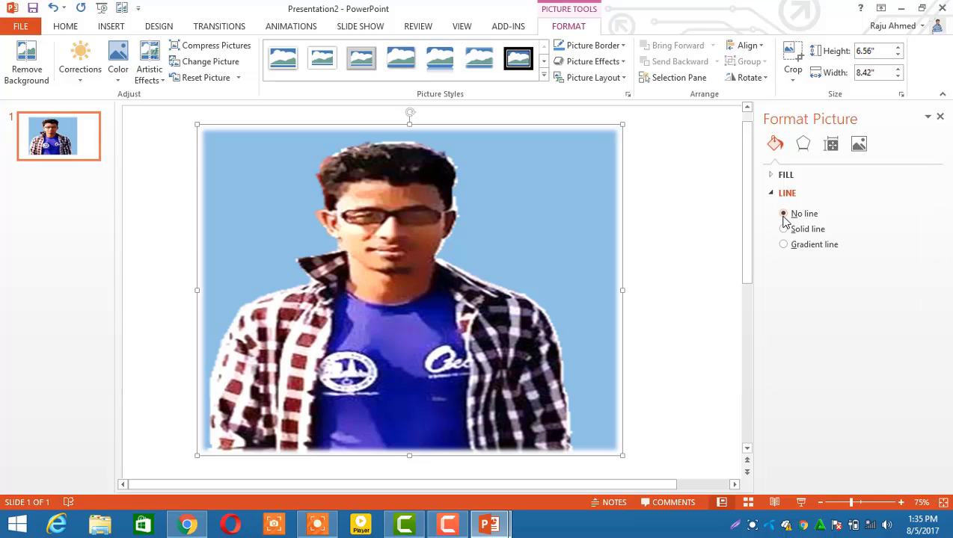
click(783, 230)
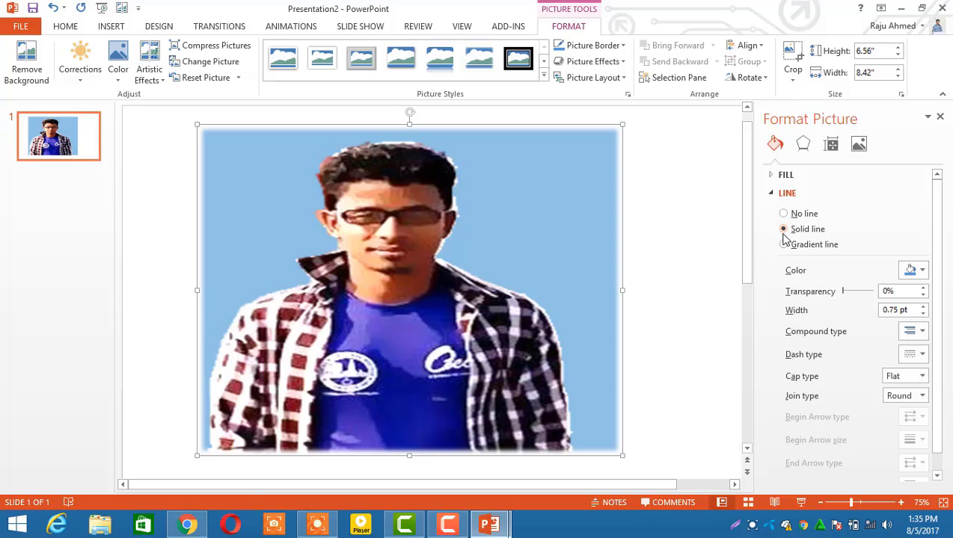
Try a gradient line as the picture's outline, with its first stop at 23% transparency and 57% brightness
click(783, 245)
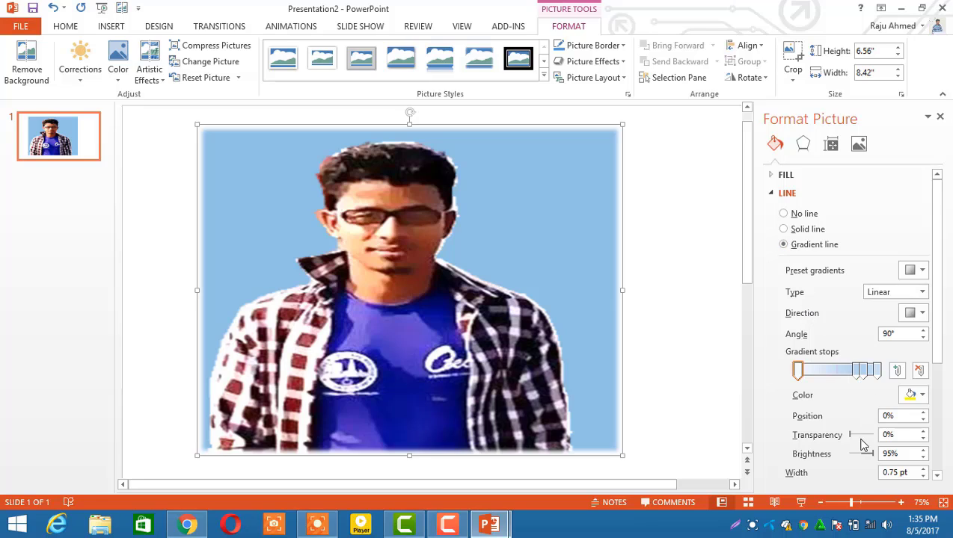
drag(851, 436, 862, 436)
mouse_move(865, 441)
mouse_down()
mouse_move(854, 440)
mouse_move(859, 455)
mouse_move(851, 453)
mouse_move(882, 457)
mouse_move(806, 453)
mouse_move(866, 455)
mouse_up()
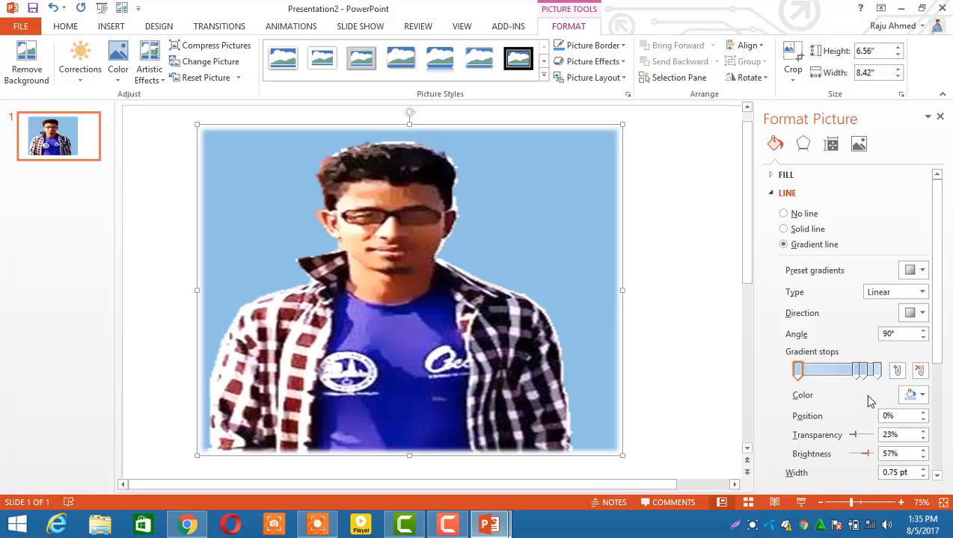
click(775, 192)
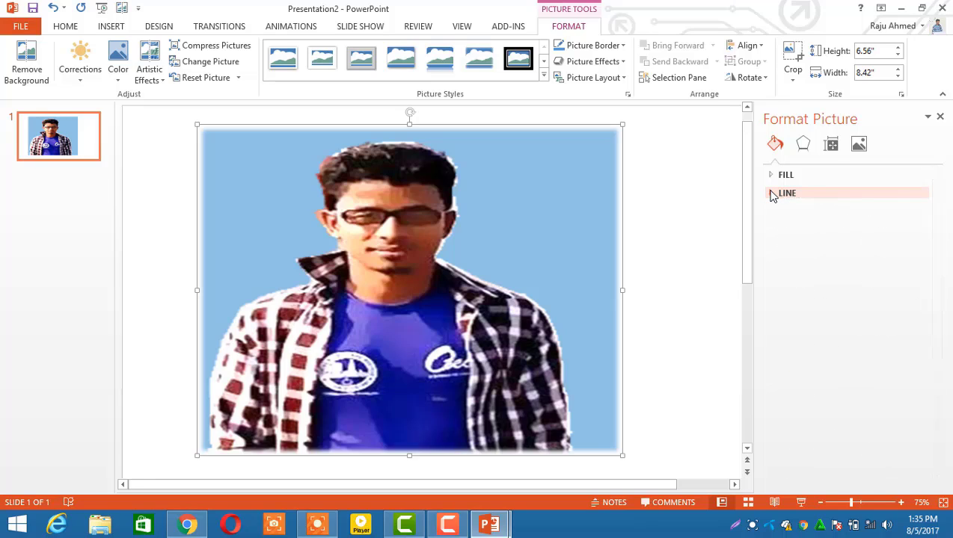
Add a shadow to the picture and set the shadow's transparency to 21%
click(804, 145)
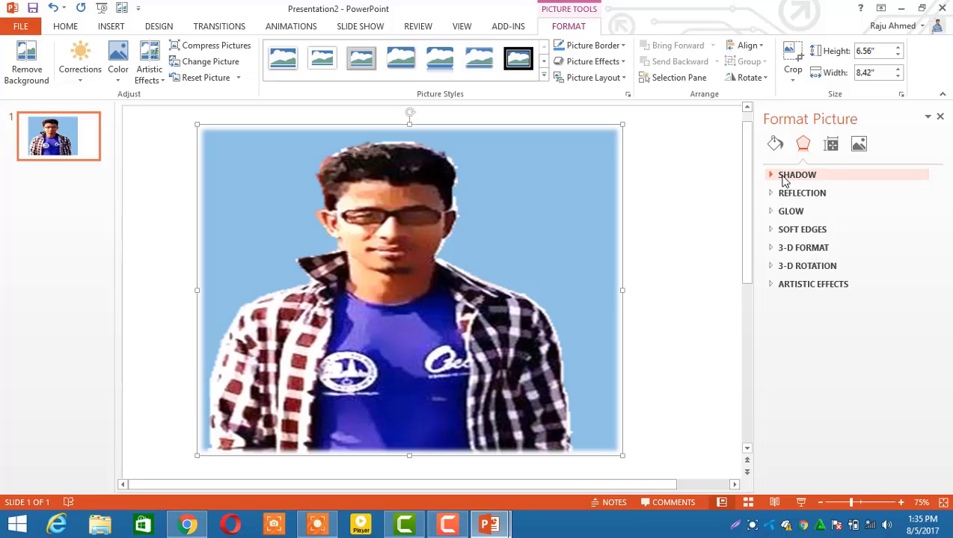
click(785, 176)
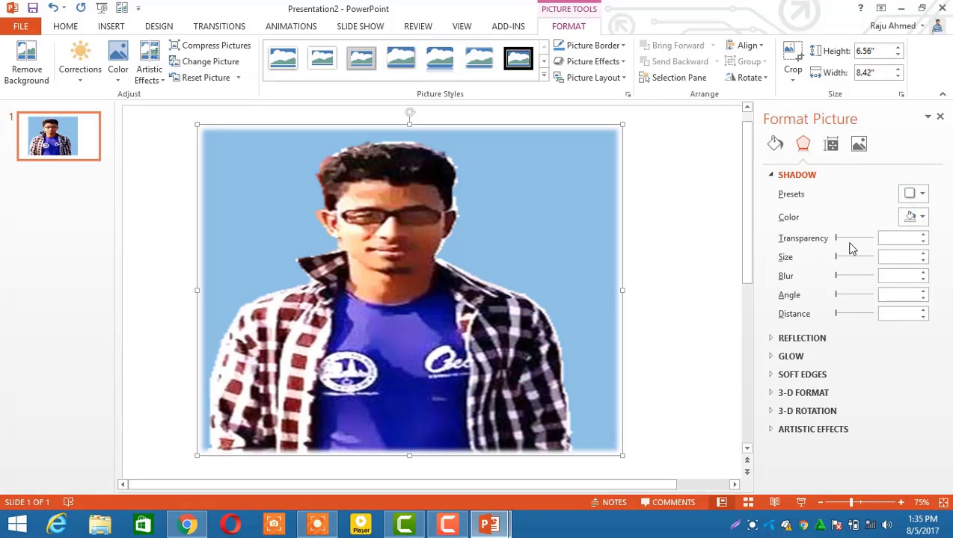
drag(838, 238, 853, 239)
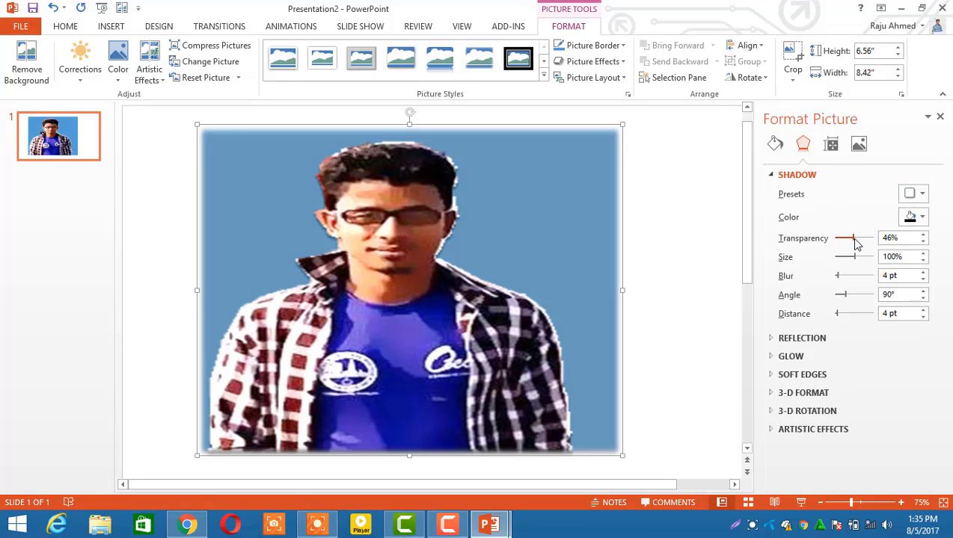
click(843, 239)
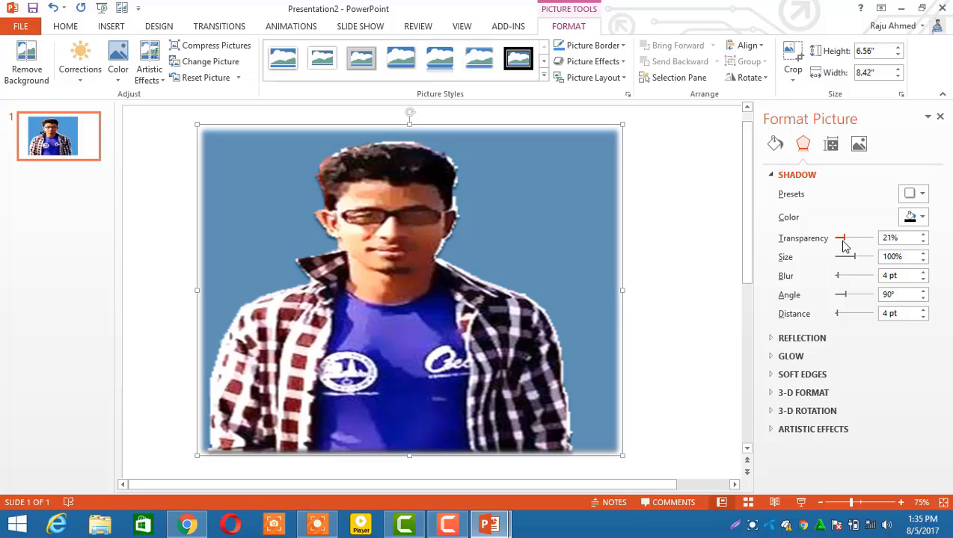
click(922, 218)
click(922, 222)
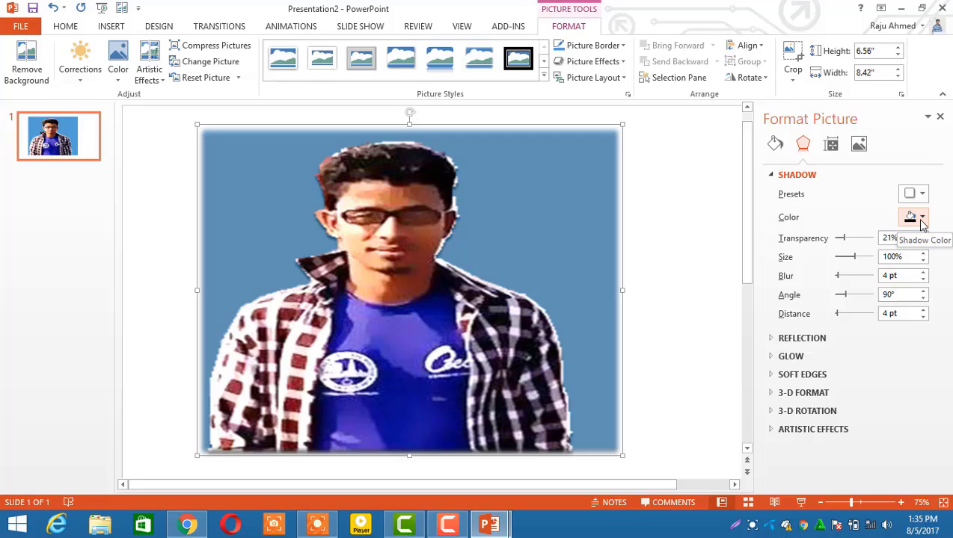
click(832, 145)
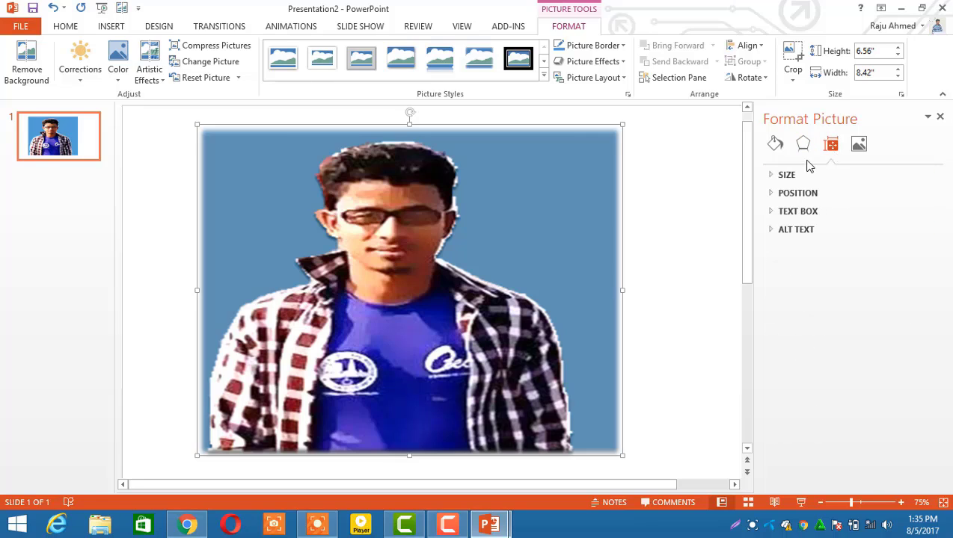
click(778, 176)
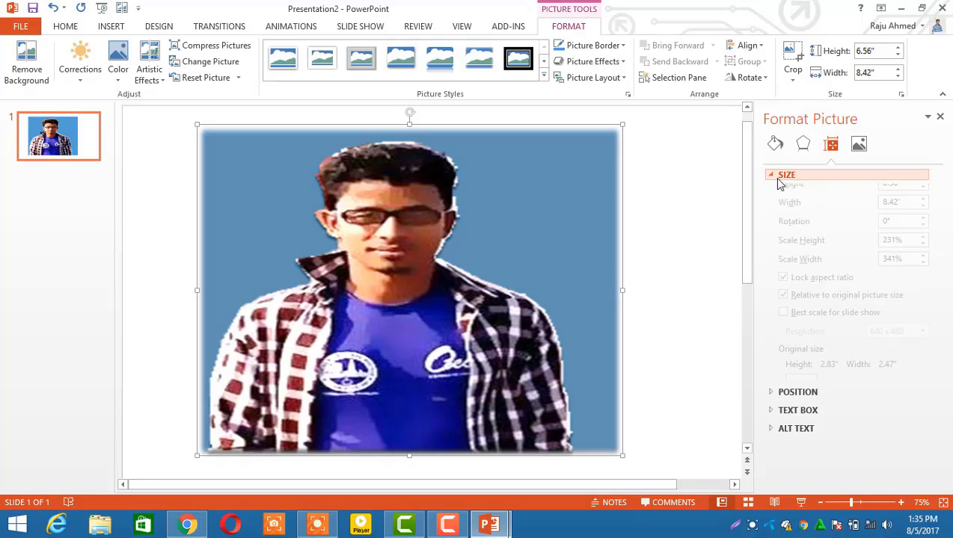
click(778, 178)
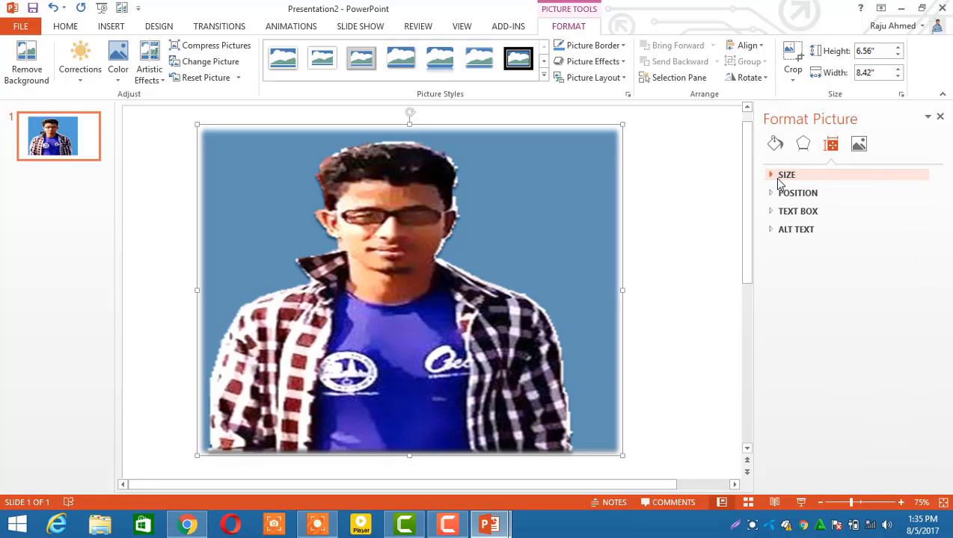
click(790, 196)
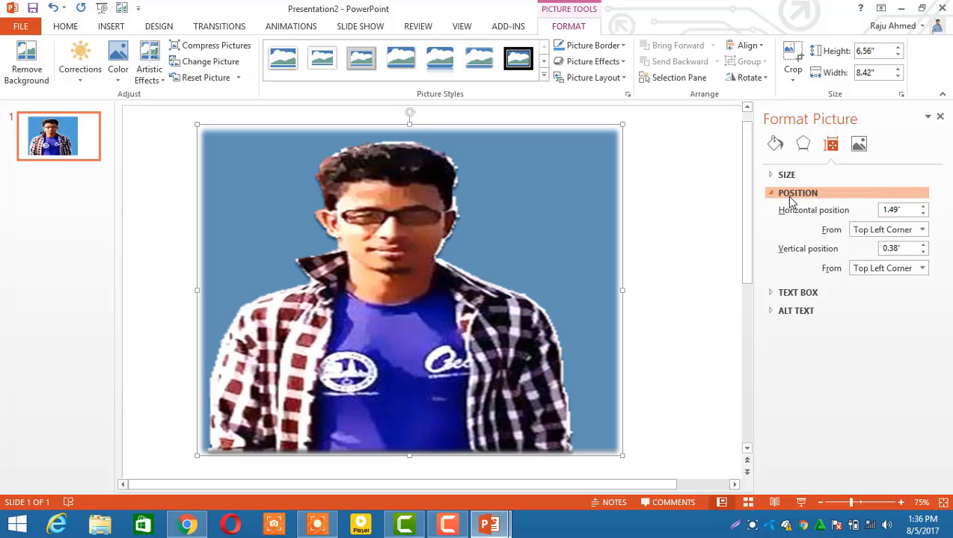
click(792, 194)
Set the picture's brightness to -9% and its contrast to -1%
click(862, 147)
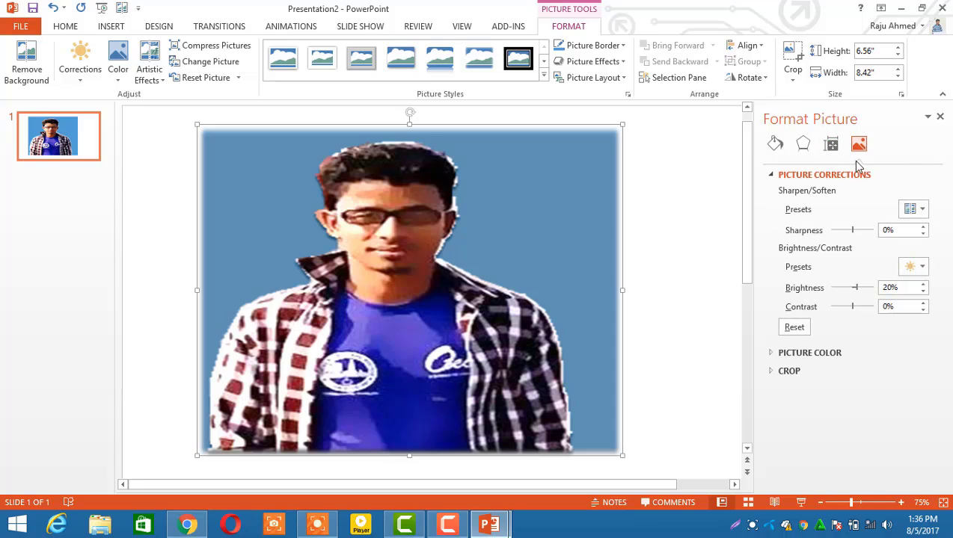
mouse_move(854, 288)
mouse_down()
mouse_move(873, 291)
mouse_move(831, 283)
mouse_move(860, 288)
mouse_move(850, 288)
mouse_move(860, 306)
mouse_move(876, 308)
mouse_move(853, 306)
mouse_up()
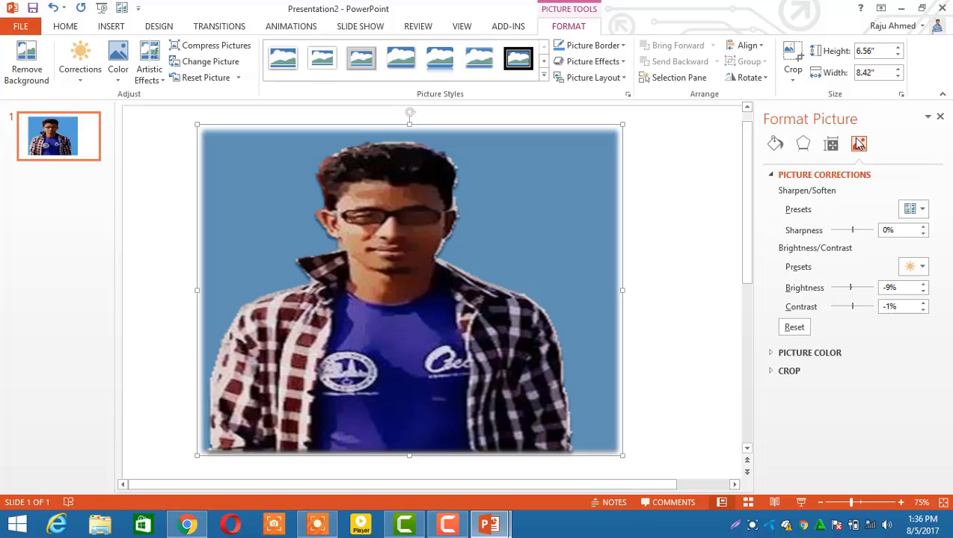
Examine the colour saturation, tone and recolour variations and the artistic effects available for the picture
click(832, 147)
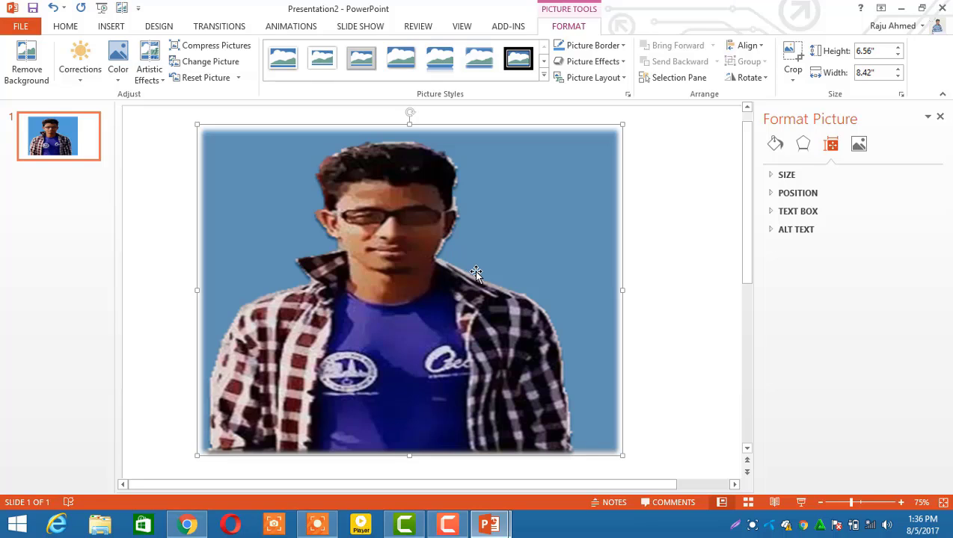
click(802, 143)
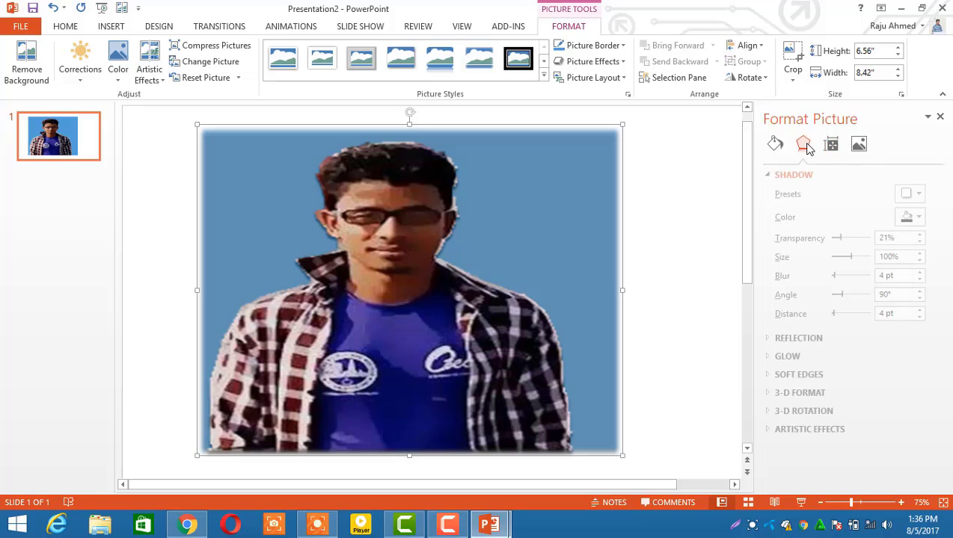
click(834, 147)
click(774, 145)
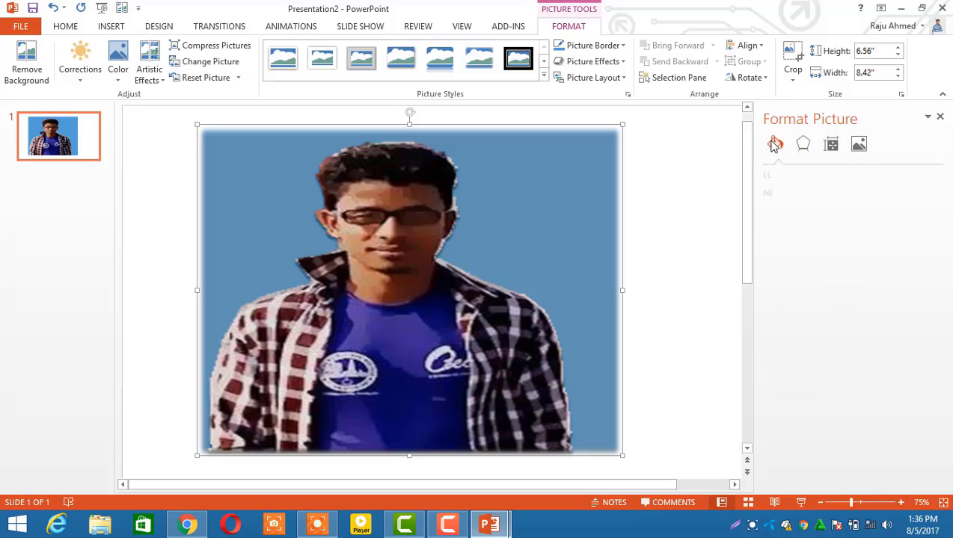
click(667, 175)
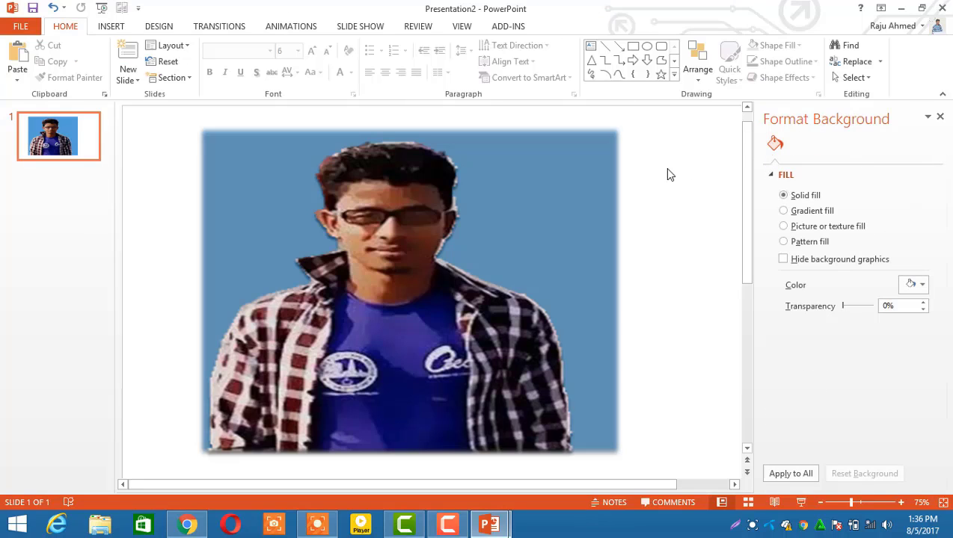
click(469, 218)
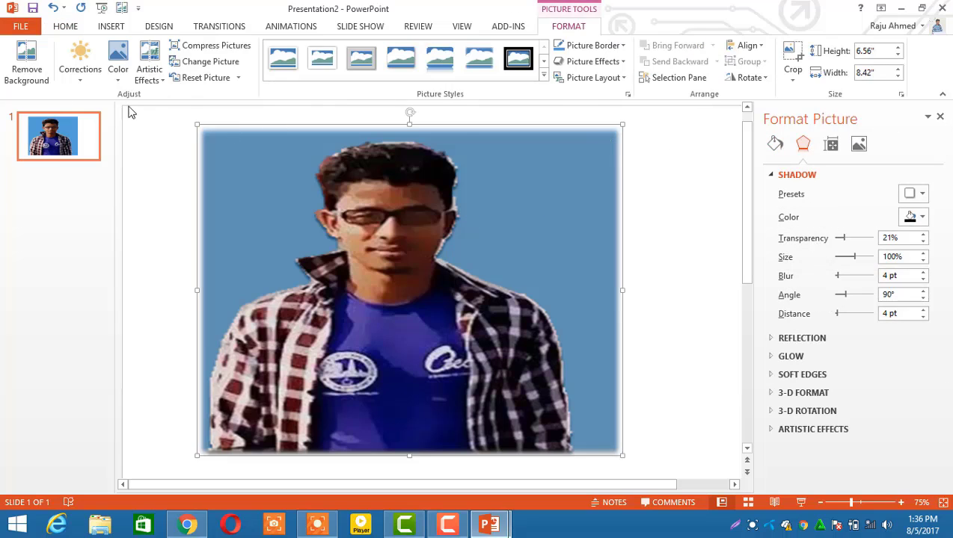
click(120, 80)
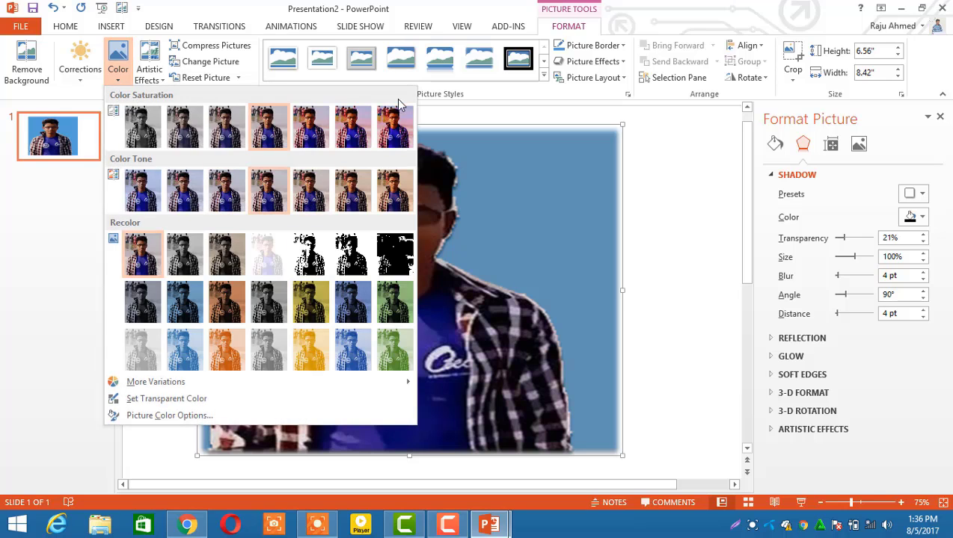
click(164, 83)
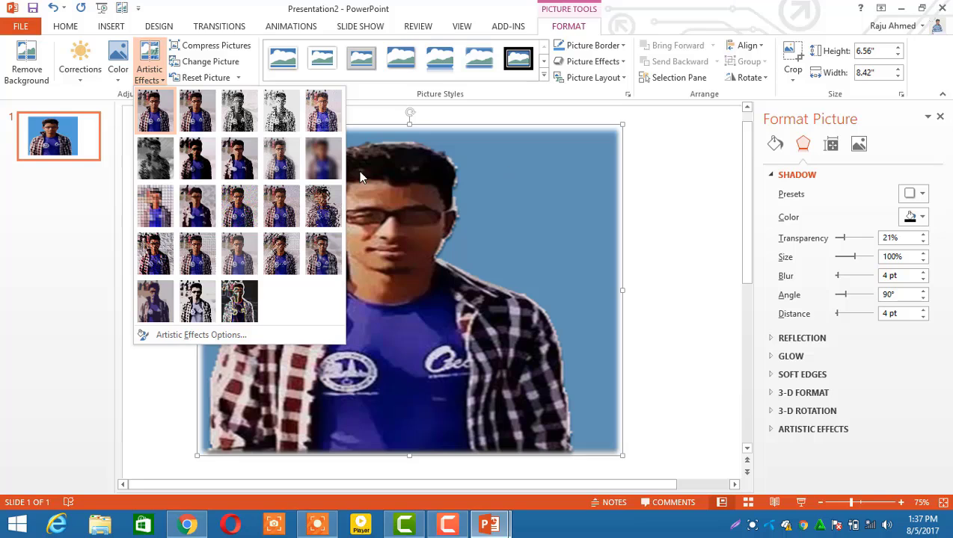
click(55, 255)
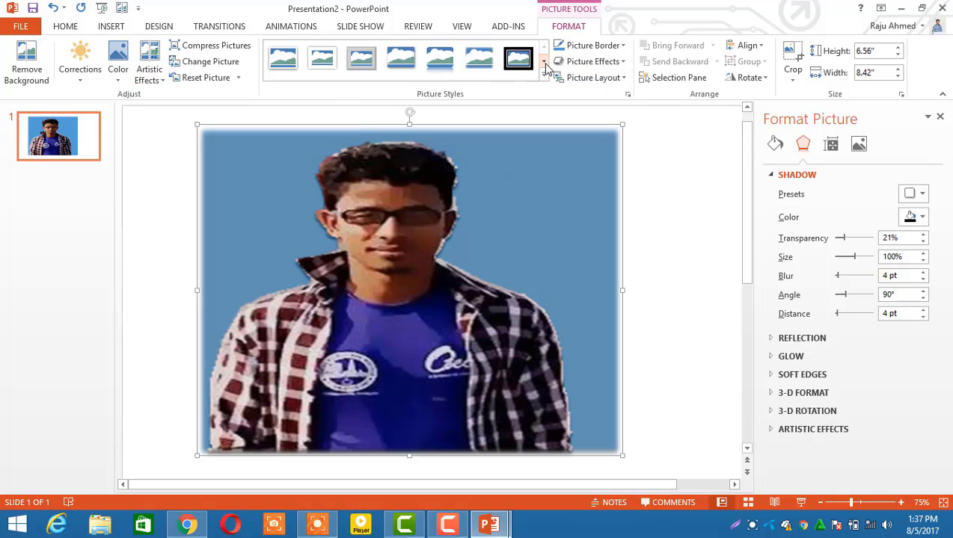
Give the picture a standard Blue border and apply the last preset effect, a 3-D perspective look with a shadow
click(590, 46)
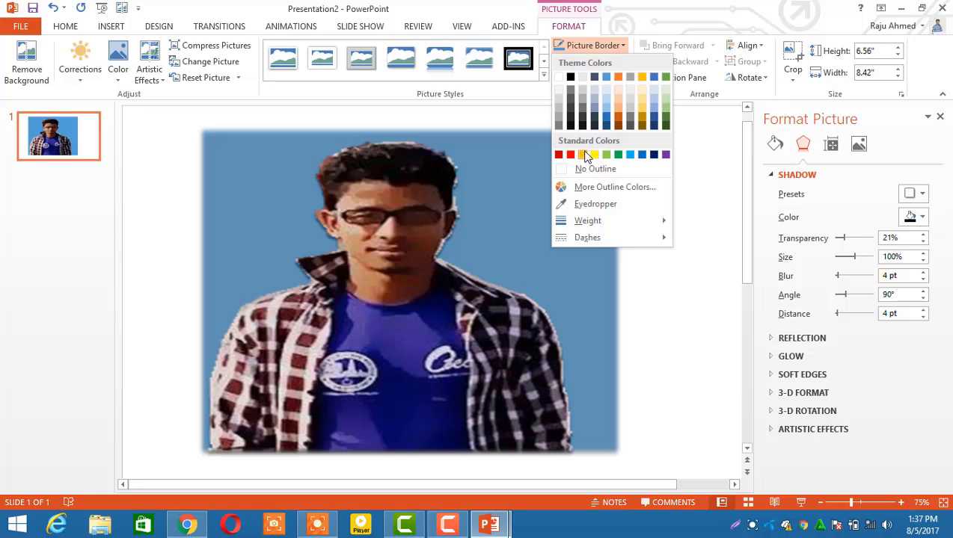
click(643, 156)
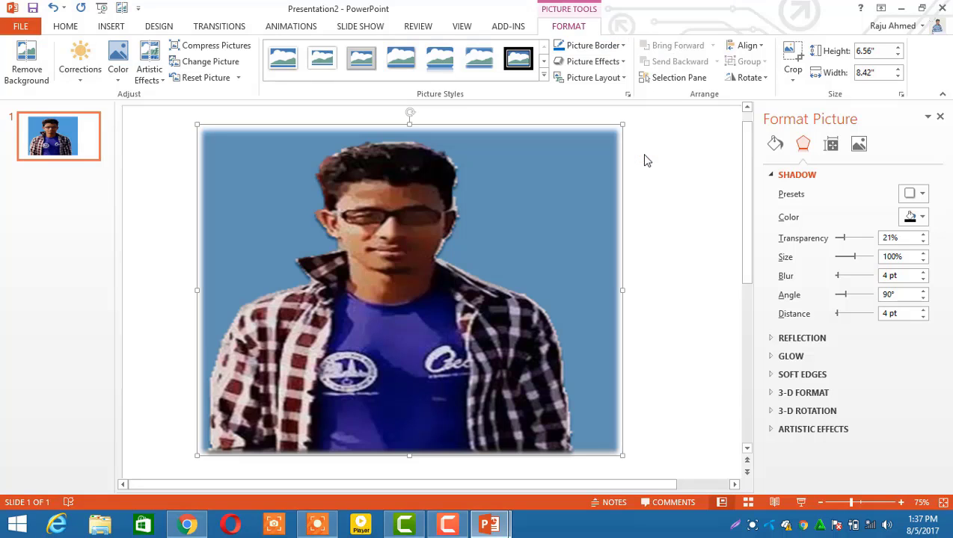
click(589, 61)
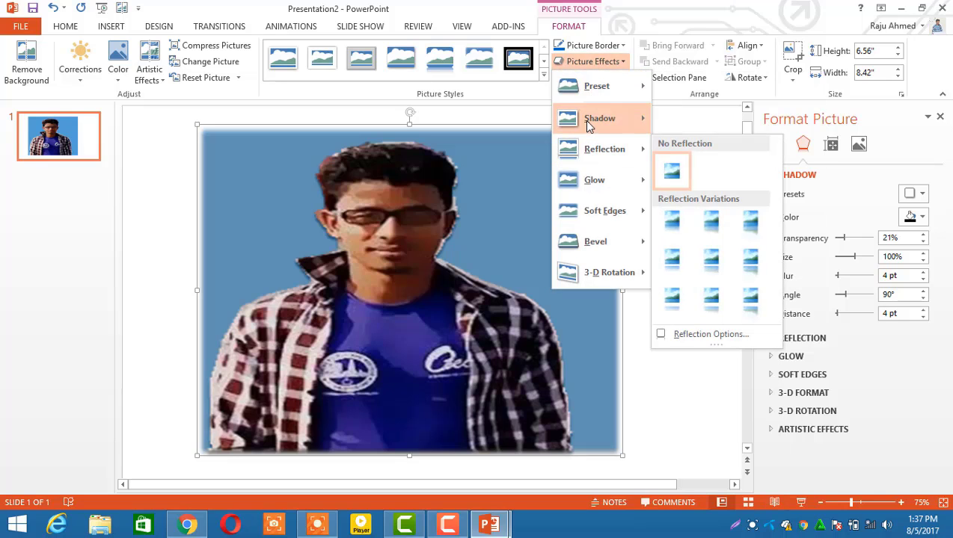
mouse_move(588, 123)
mouse_move(596, 89)
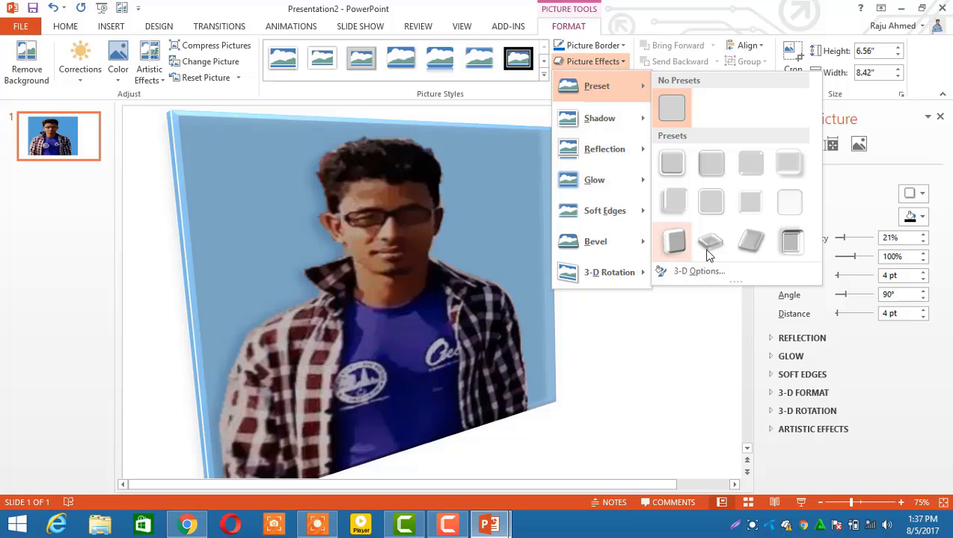
click(795, 246)
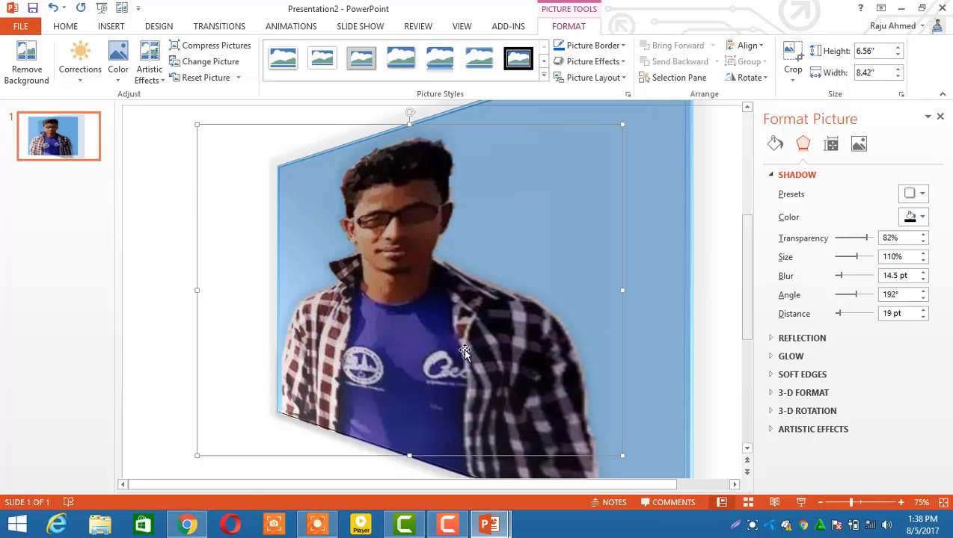
click(623, 63)
click(623, 64)
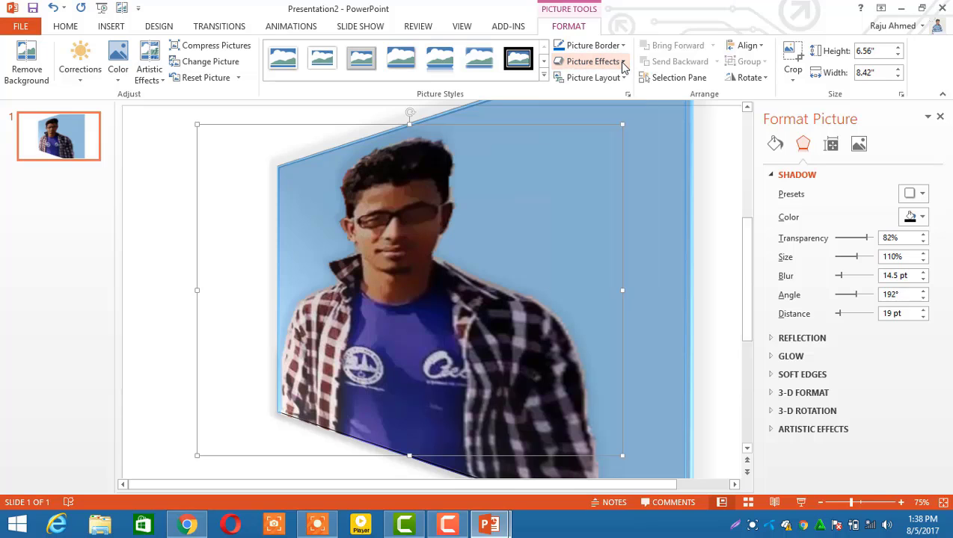
click(625, 79)
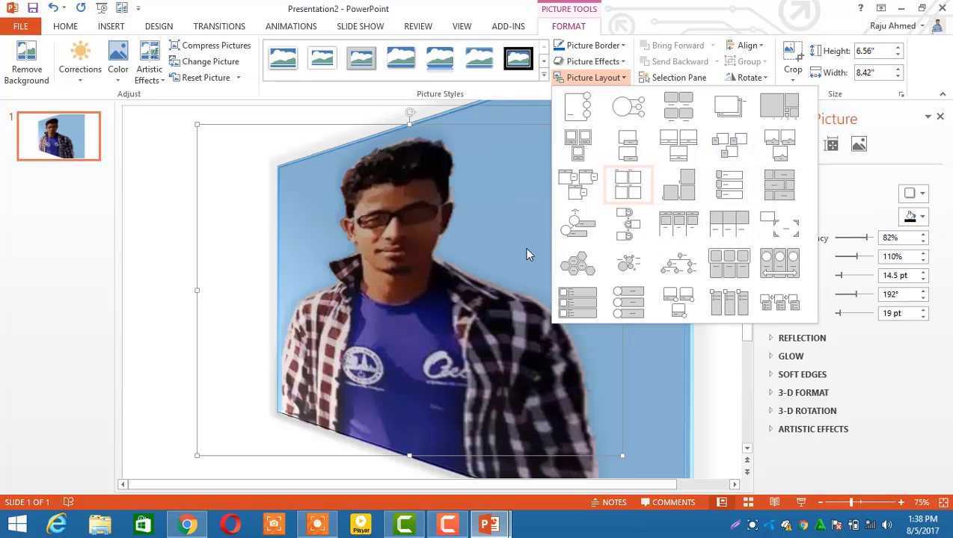
click(86, 278)
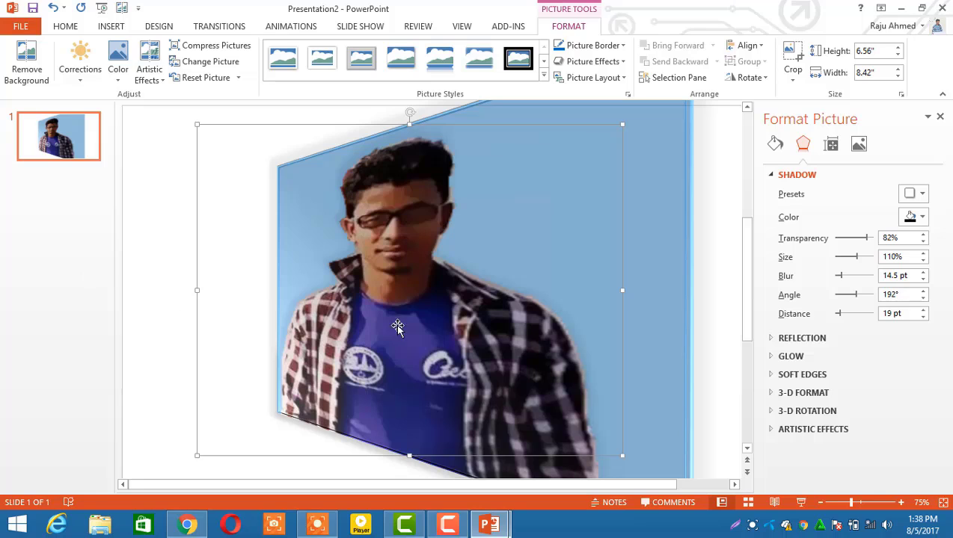
Stretch the picture upward from its upper edge to a height of 6.79 inches
click(748, 151)
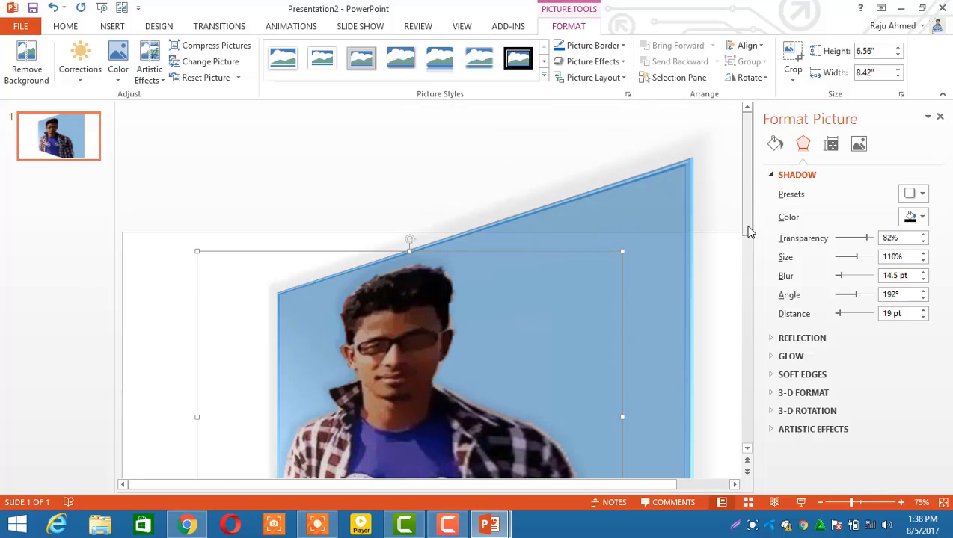
drag(749, 232, 748, 318)
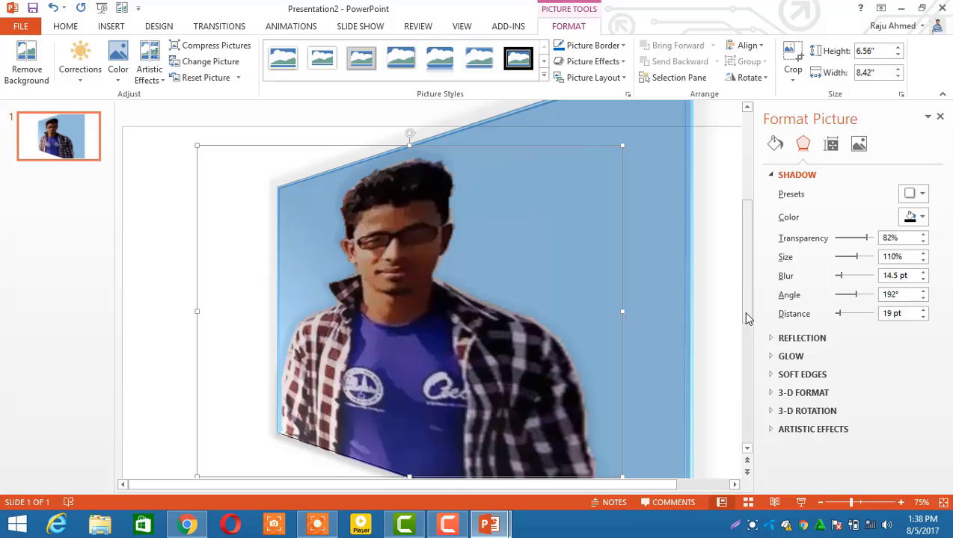
click(764, 81)
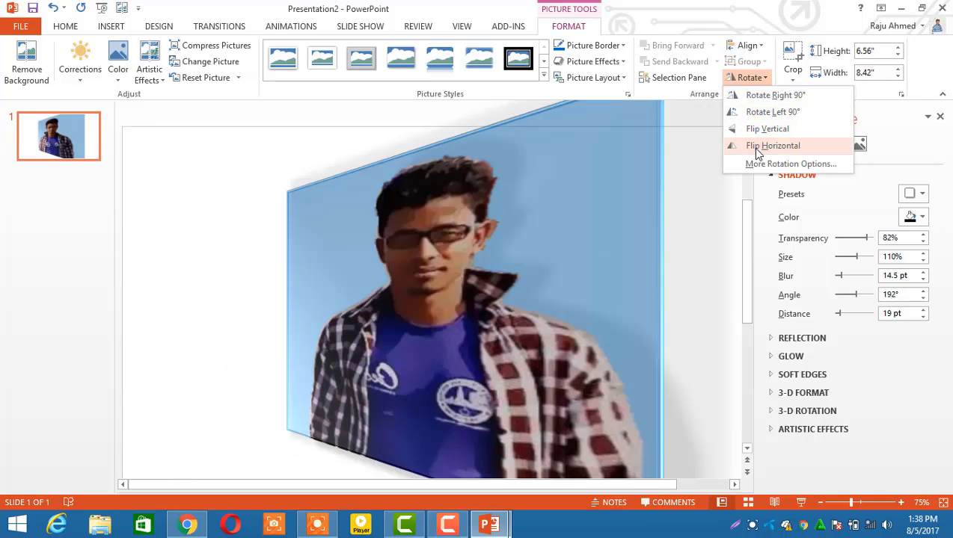
click(794, 78)
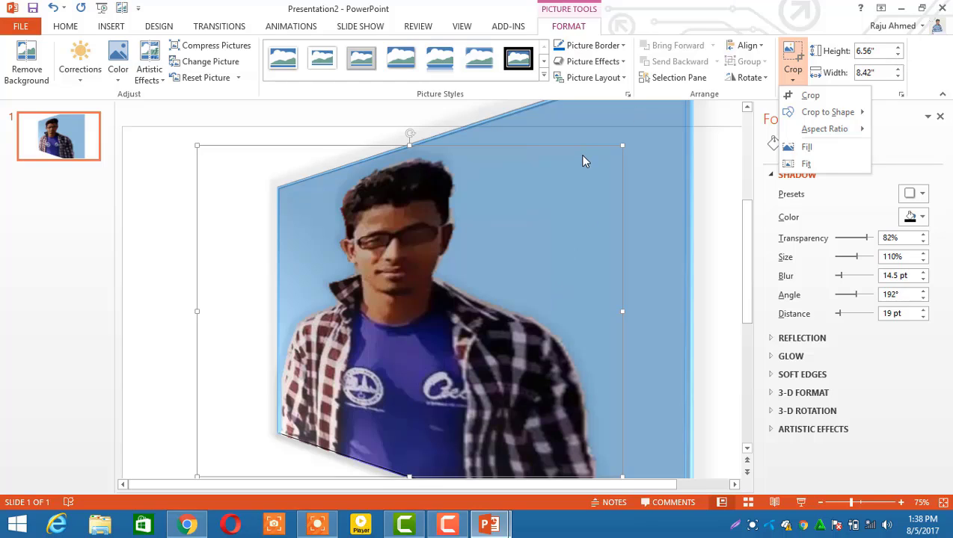
click(408, 142)
drag(408, 142, 409, 133)
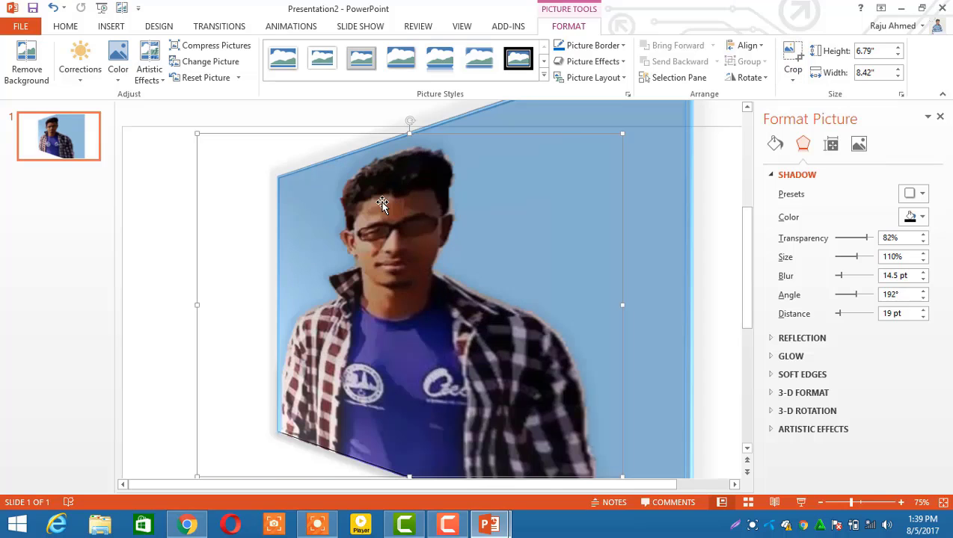
Try the drop shadow, metal frame and white frame picture styles, and settle on the rounded rectangle style with a reflection
click(118, 75)
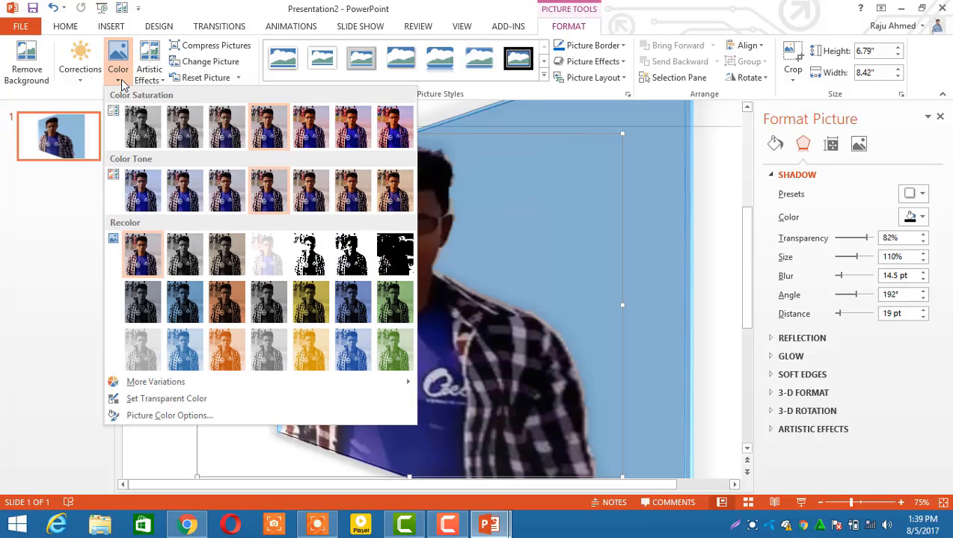
click(121, 84)
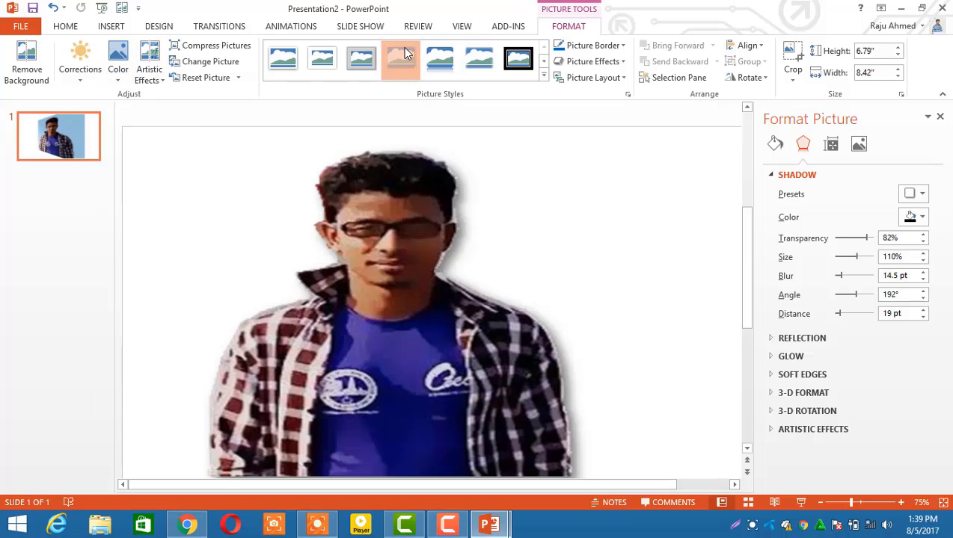
click(407, 54)
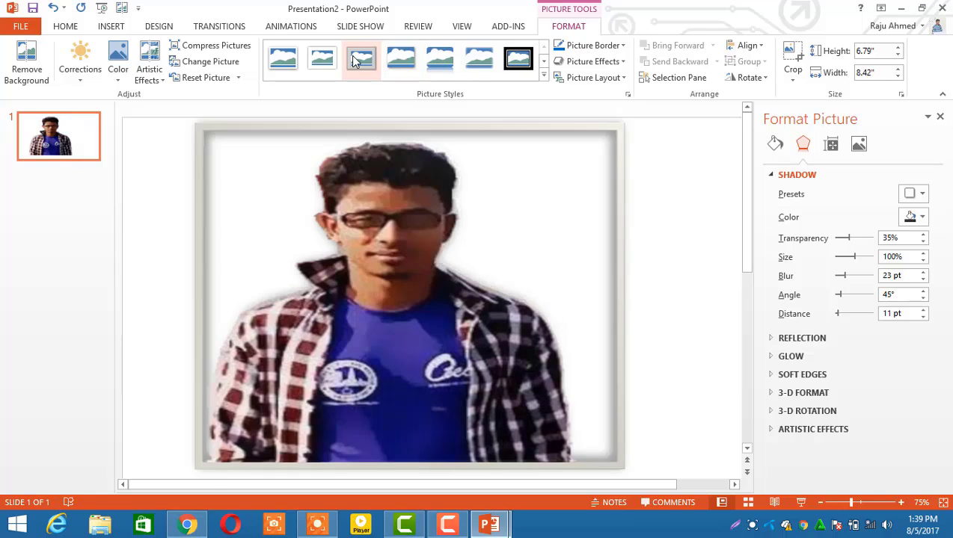
click(363, 61)
click(320, 60)
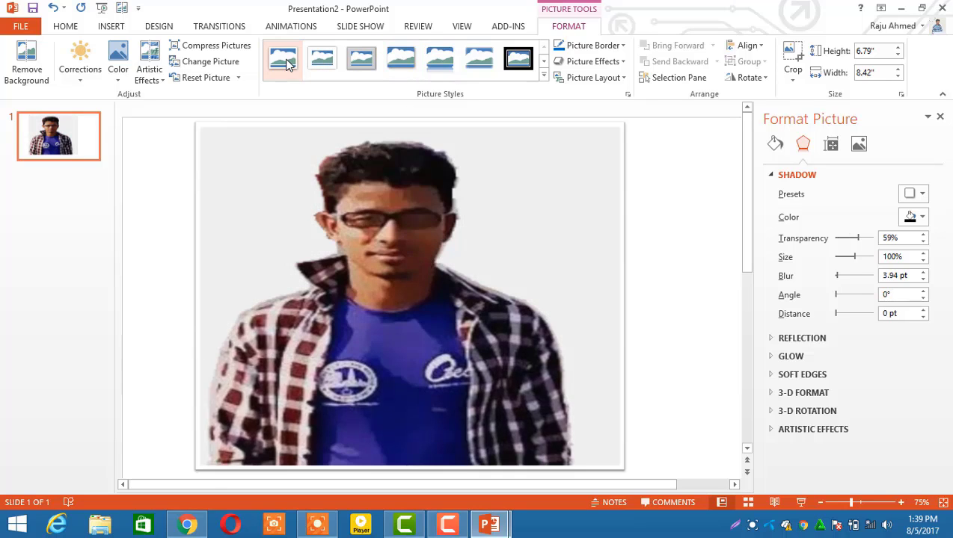
click(283, 58)
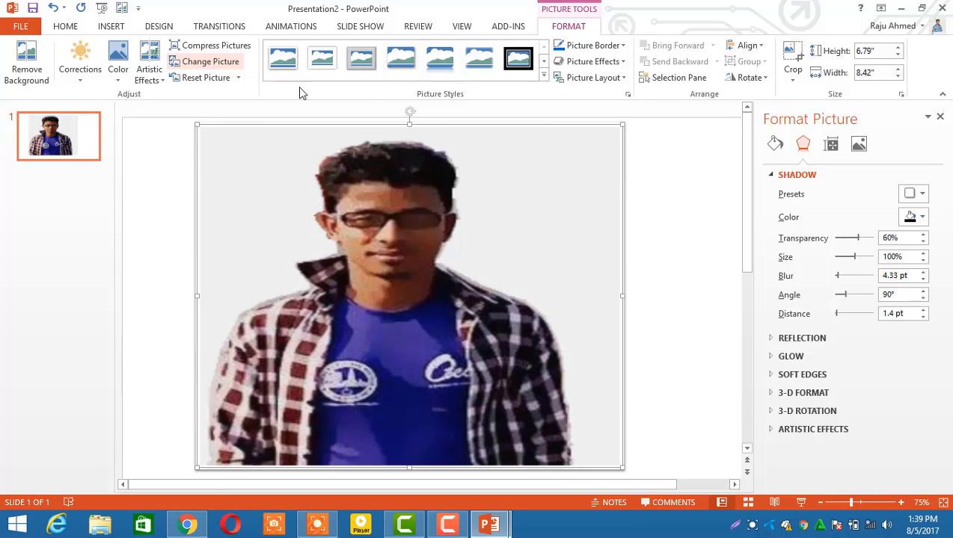
click(440, 60)
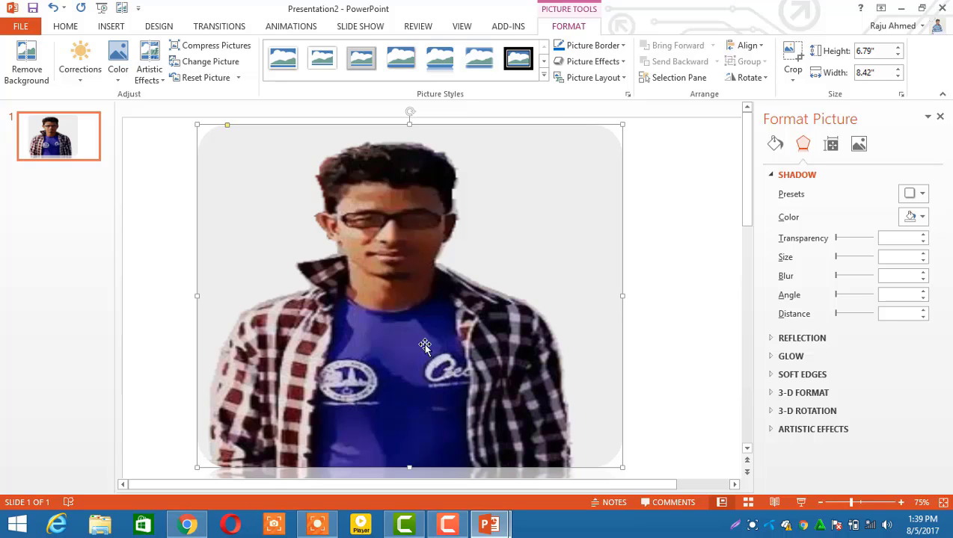
click(116, 82)
click(79, 85)
click(80, 84)
click(80, 84)
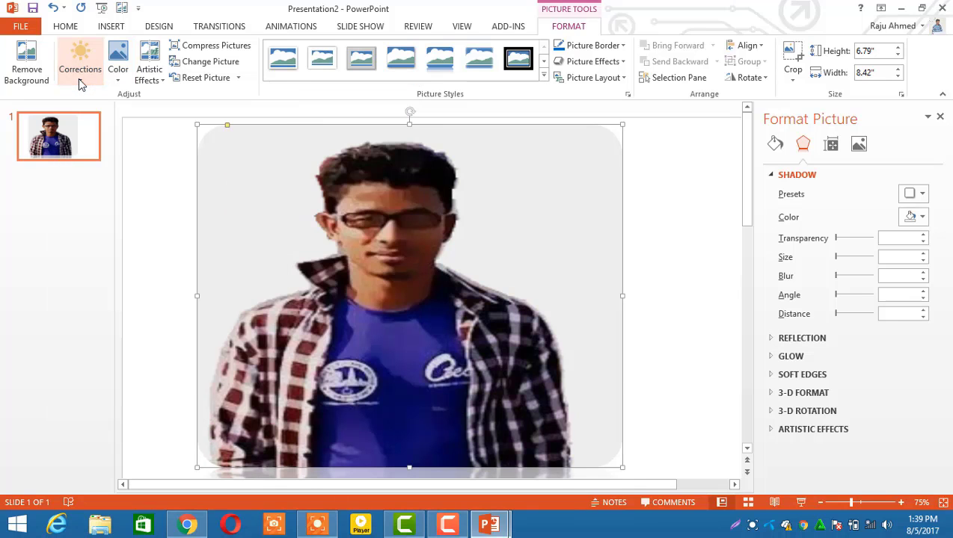
Start saving the presentation under a new name on the computer, with the Desktop as the destination folder
click(18, 26)
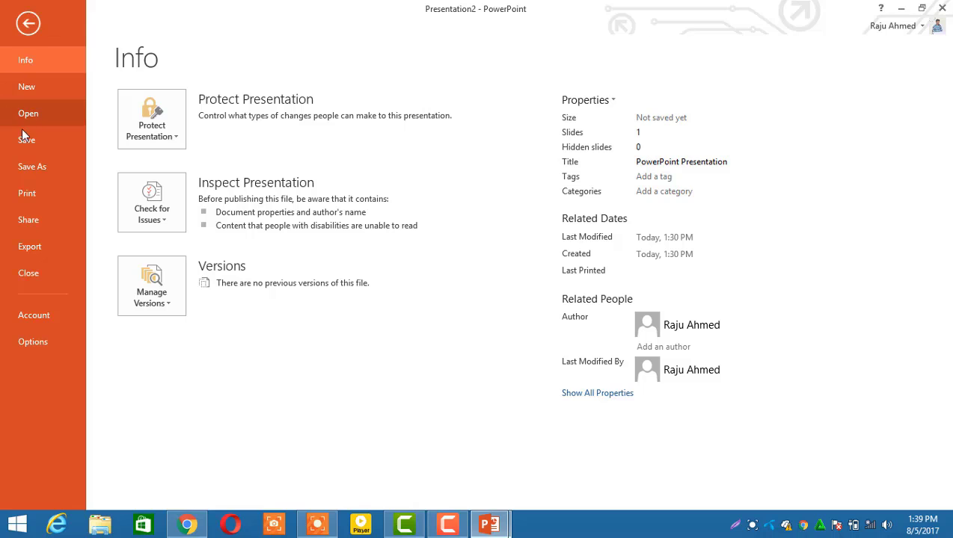
click(35, 172)
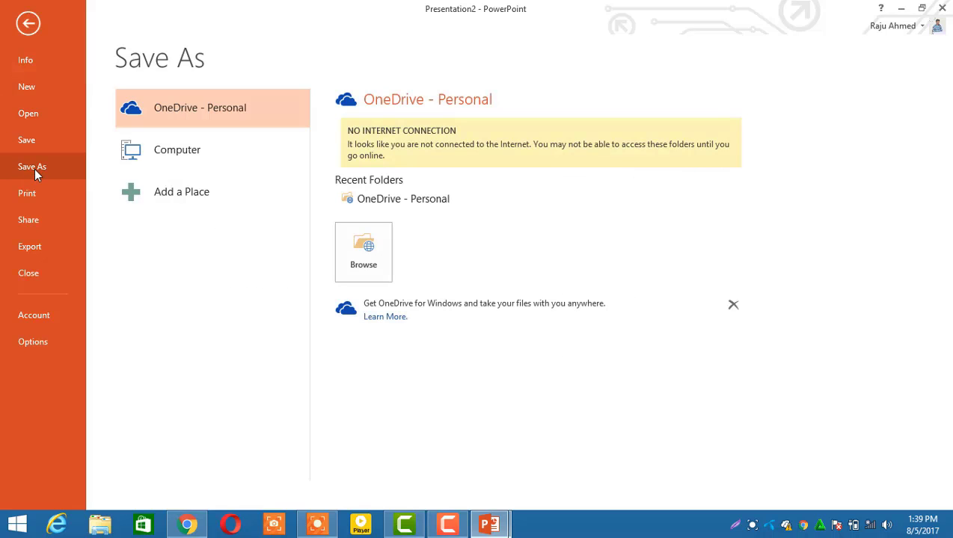
click(180, 151)
click(180, 151)
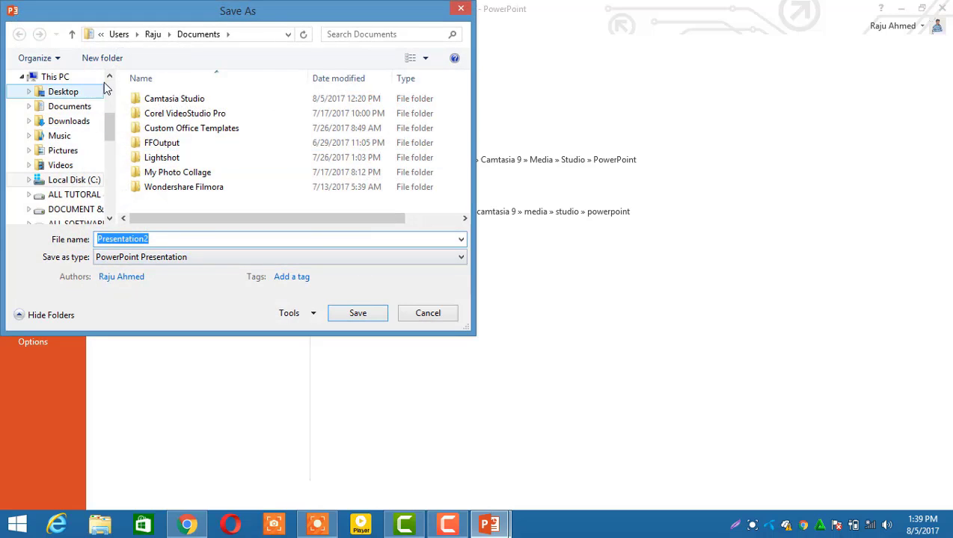
scroll(106, 87, up, 3)
click(74, 159)
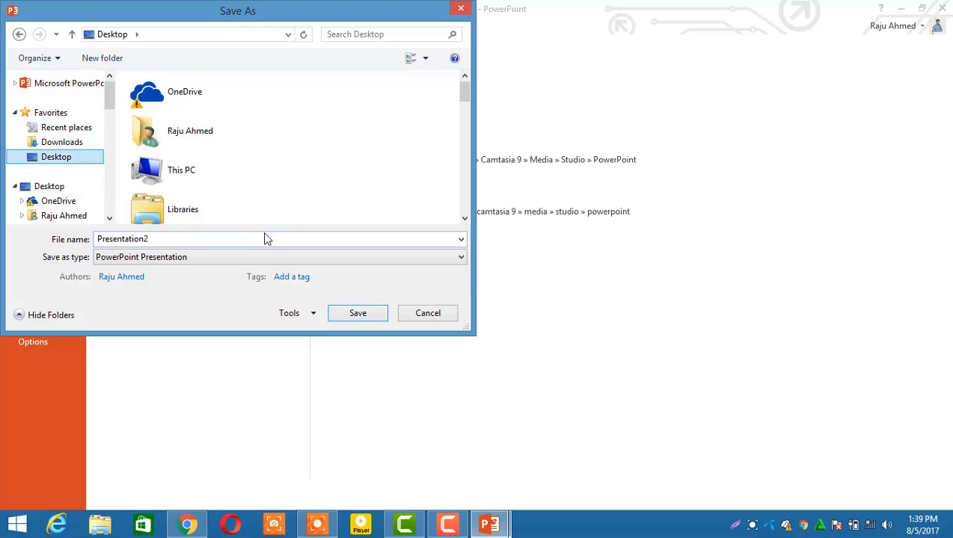
Name the file "nice power point picture", set its type to PNG Portable Network Graphics Format, and export only the current slide
click(230, 236)
key(BackSpace)
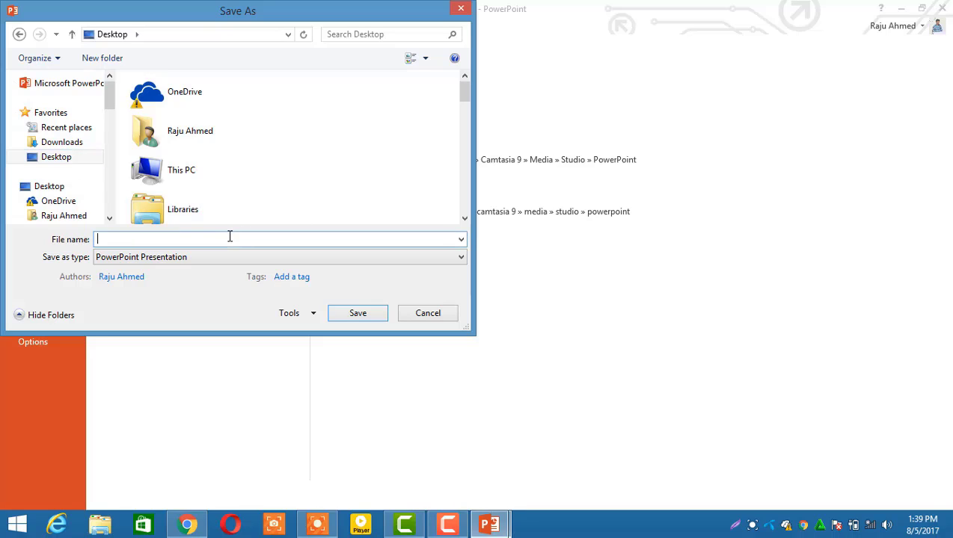
text(nice power point picture)
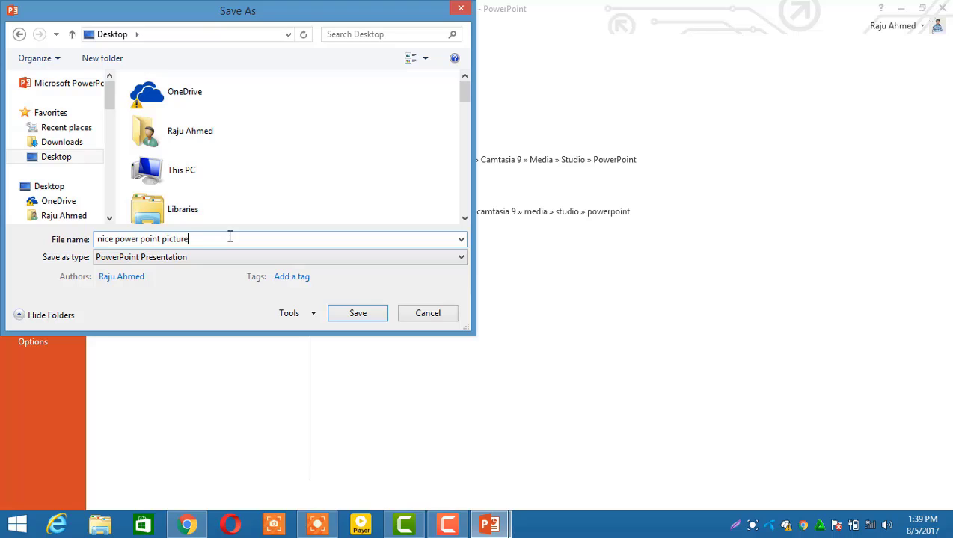
click(462, 258)
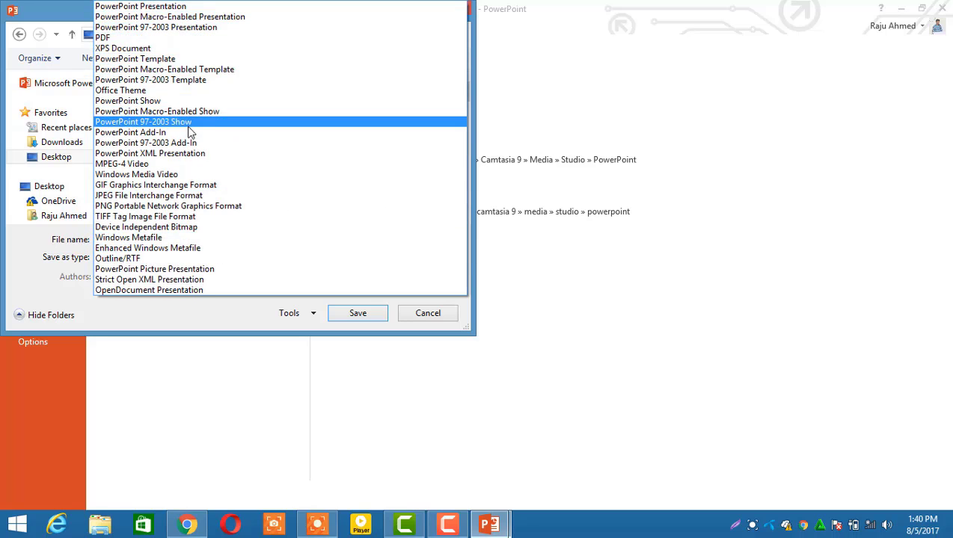
click(215, 207)
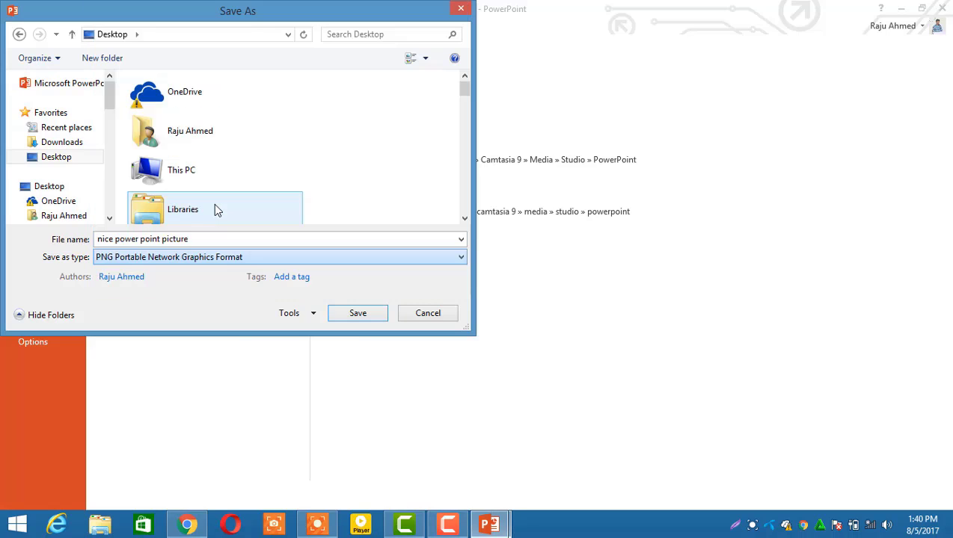
click(362, 315)
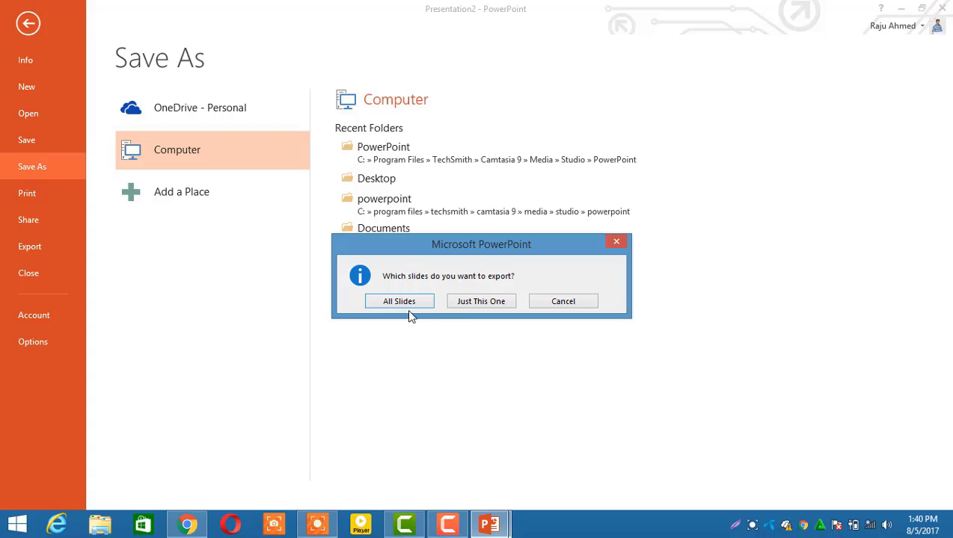
click(475, 303)
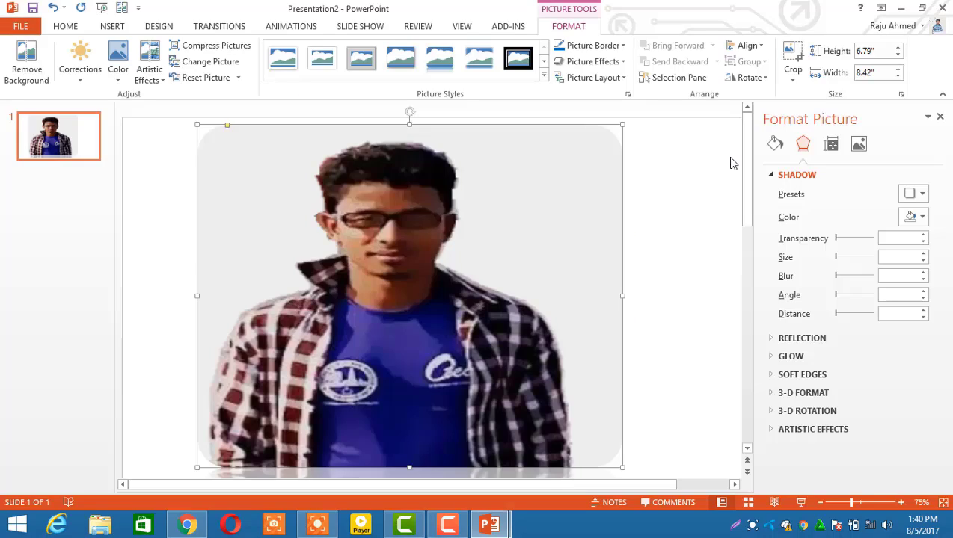
Minimise both PowerPoint windows, view the exported "nice power point picture" image from the desktop, and close the viewer
click(901, 9)
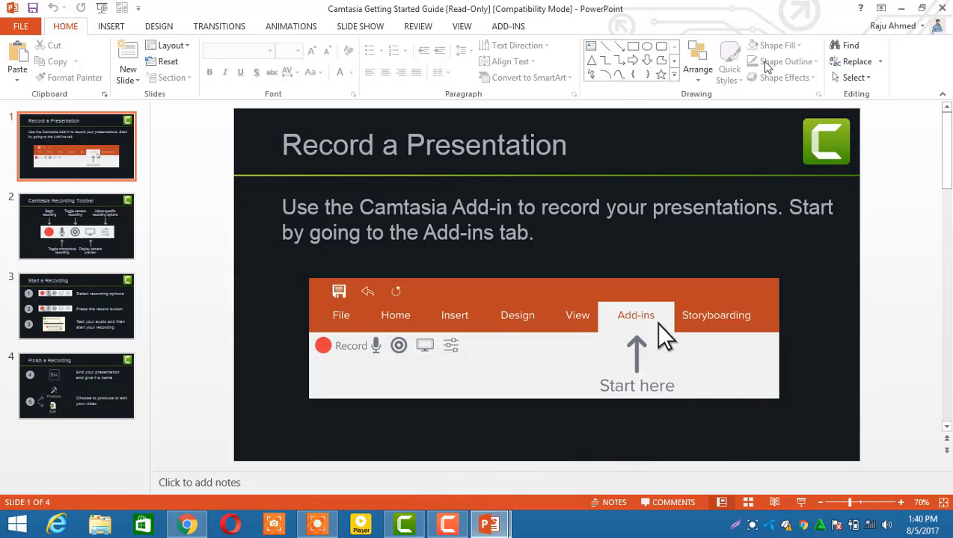
click(903, 9)
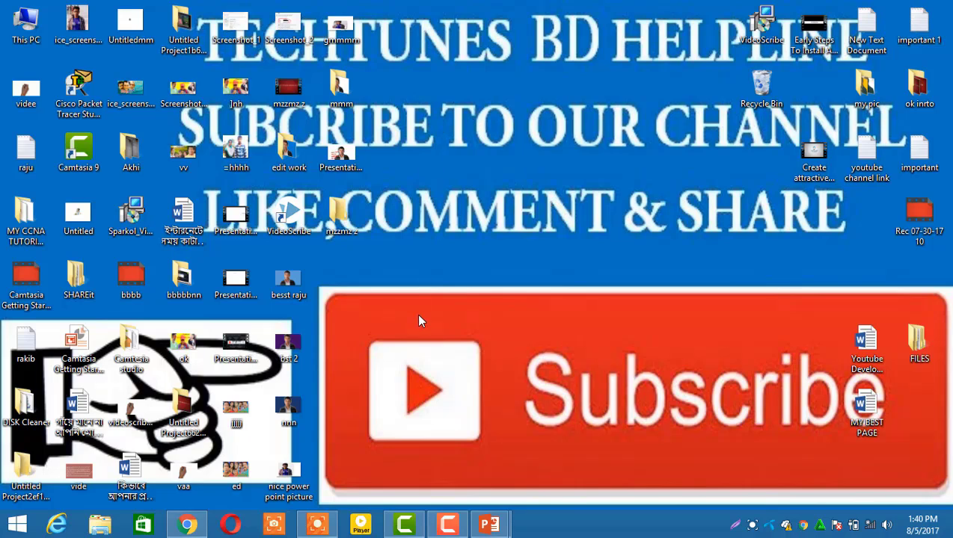
double_click(290, 468)
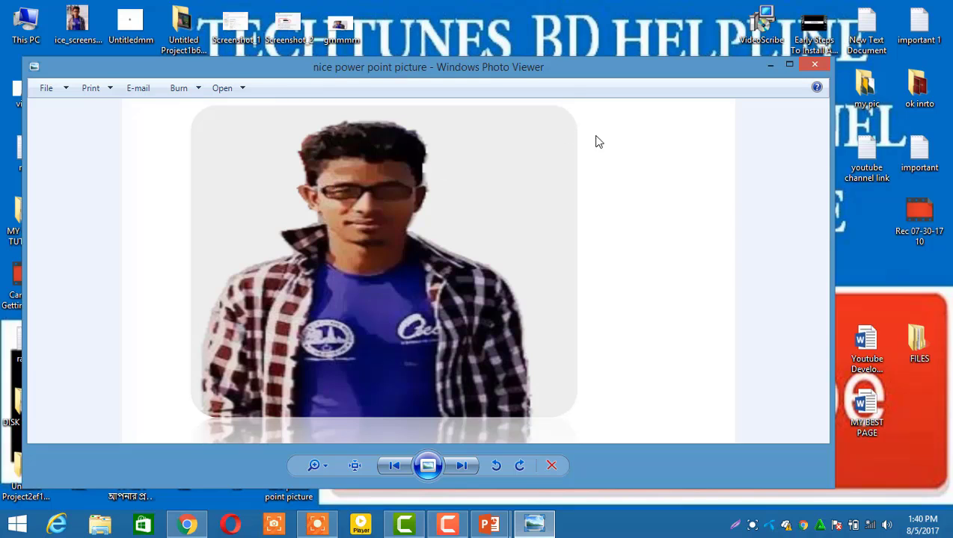
click(811, 67)
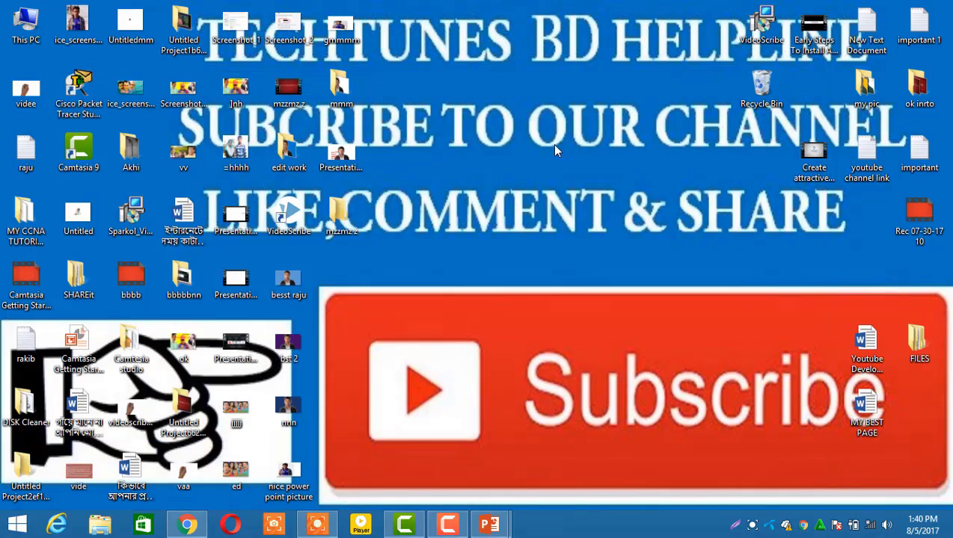
right_click(552, 128)
click(575, 163)
right_click(574, 163)
click(599, 196)
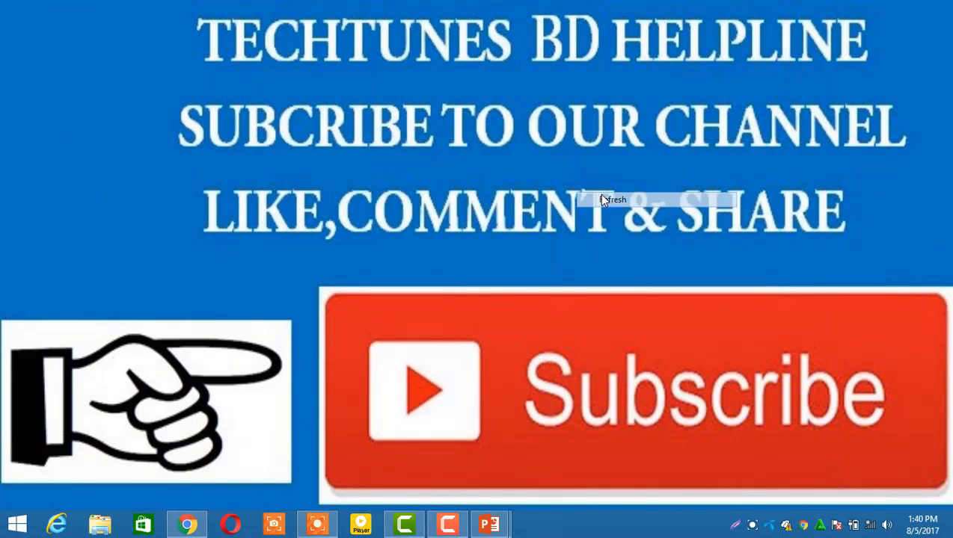
right_click(548, 152)
click(568, 191)
right_click(567, 190)
click(590, 229)
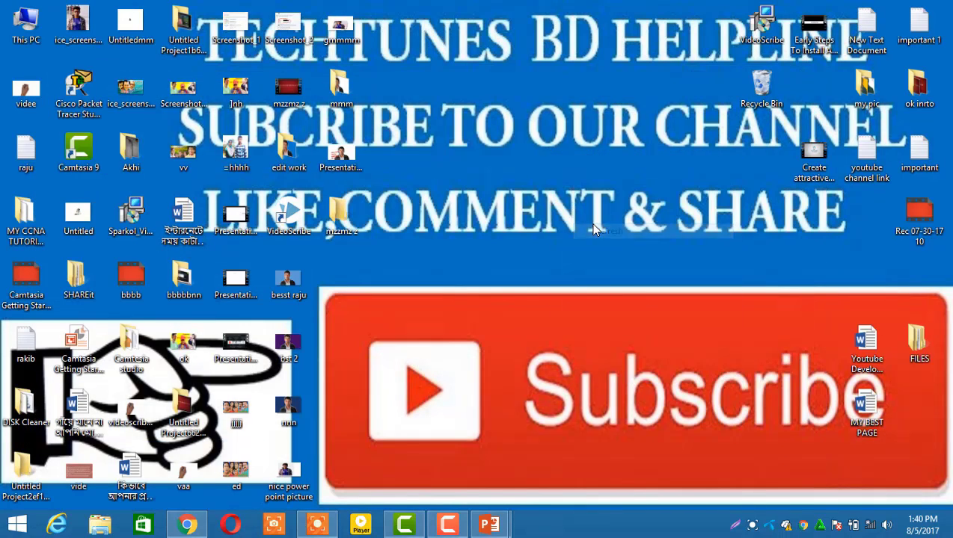
right_click(593, 225)
click(620, 265)
right_click(451, 129)
click(528, 171)
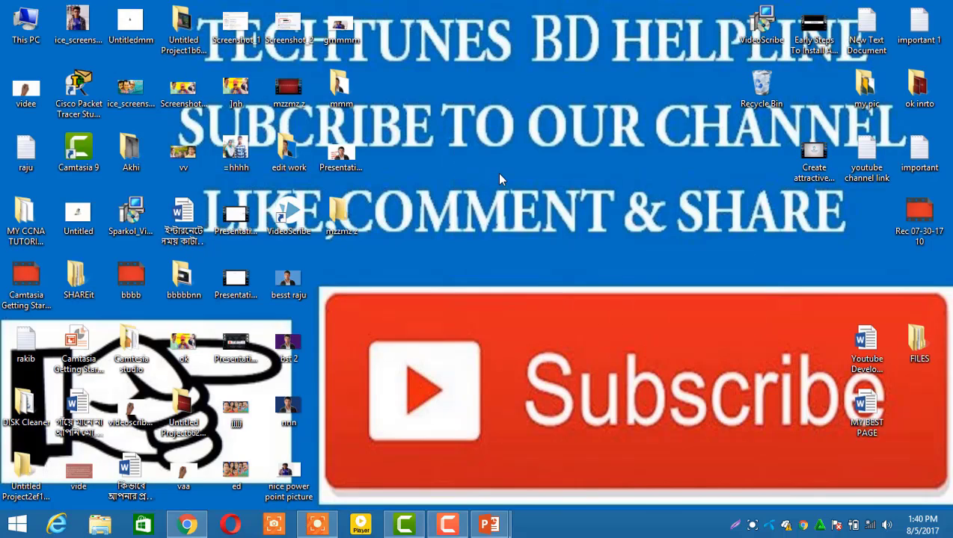